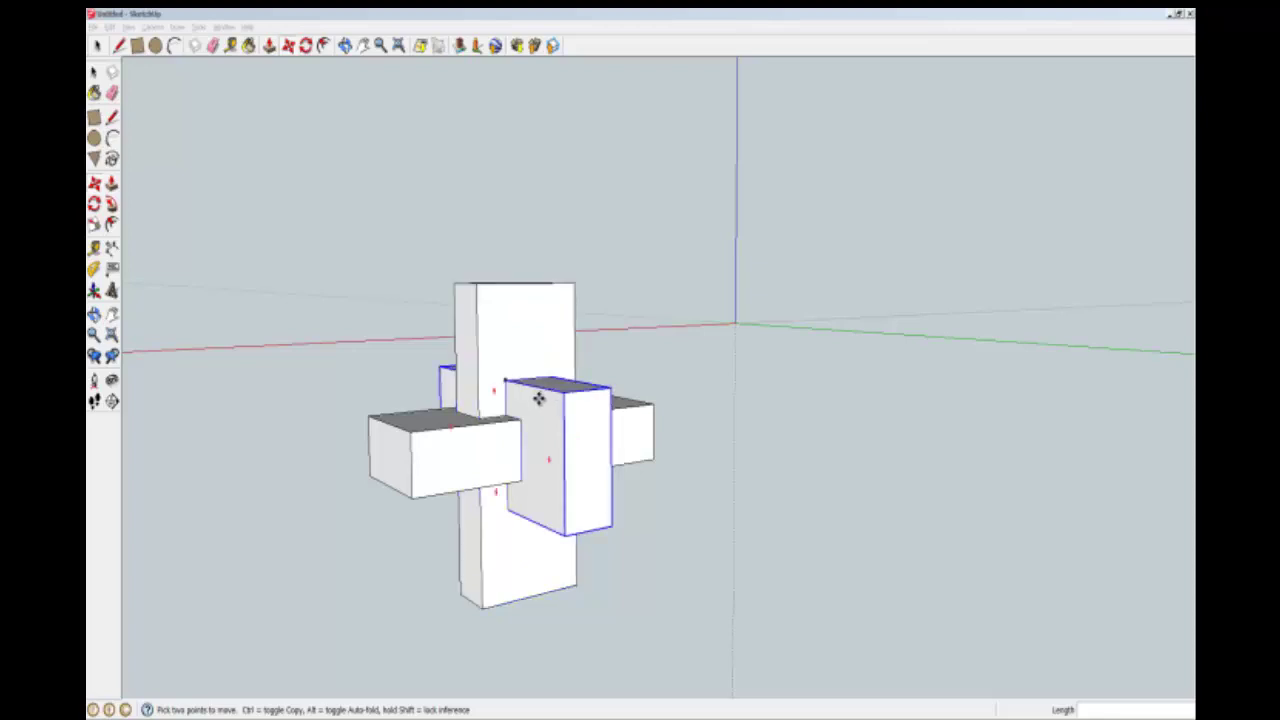
# - Pull the square-holed, tall and slotted blocks out of the interlocked cross into separate positions
pyautogui.moveTo(538, 399); pyautogui.dragTo(830, 383)
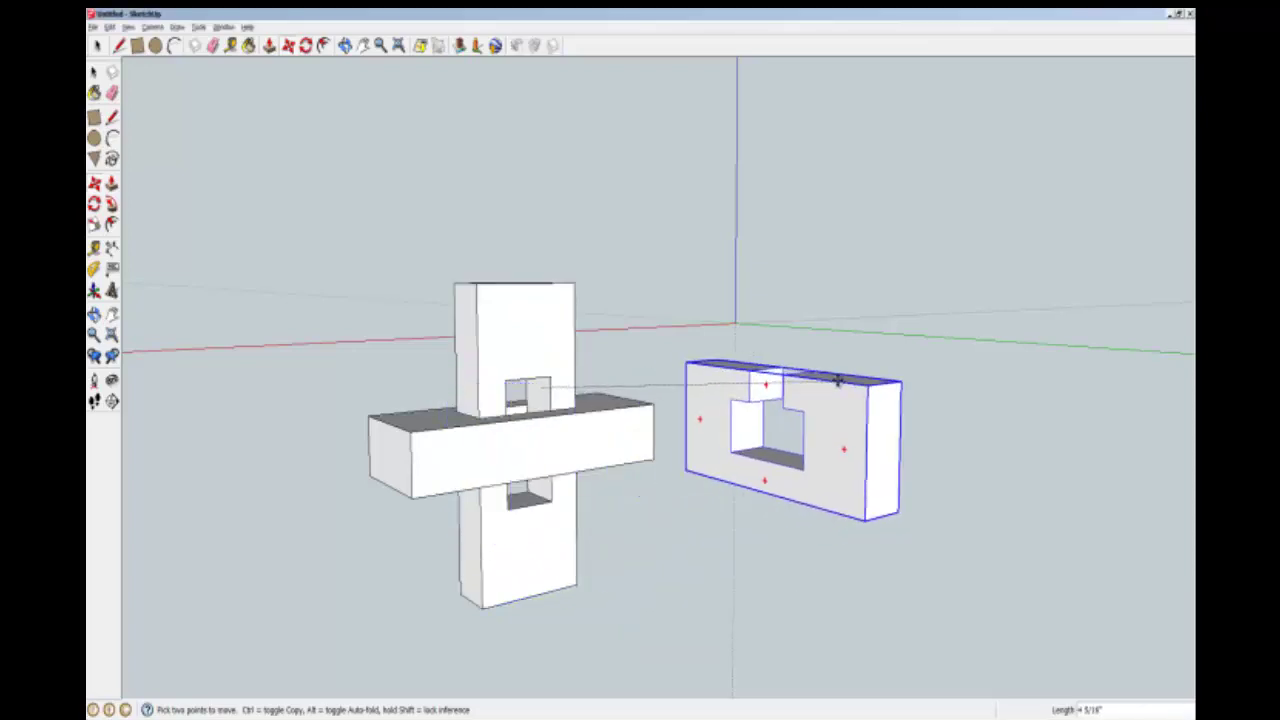
pyautogui.moveTo(531, 337); pyautogui.dragTo(650, 140)
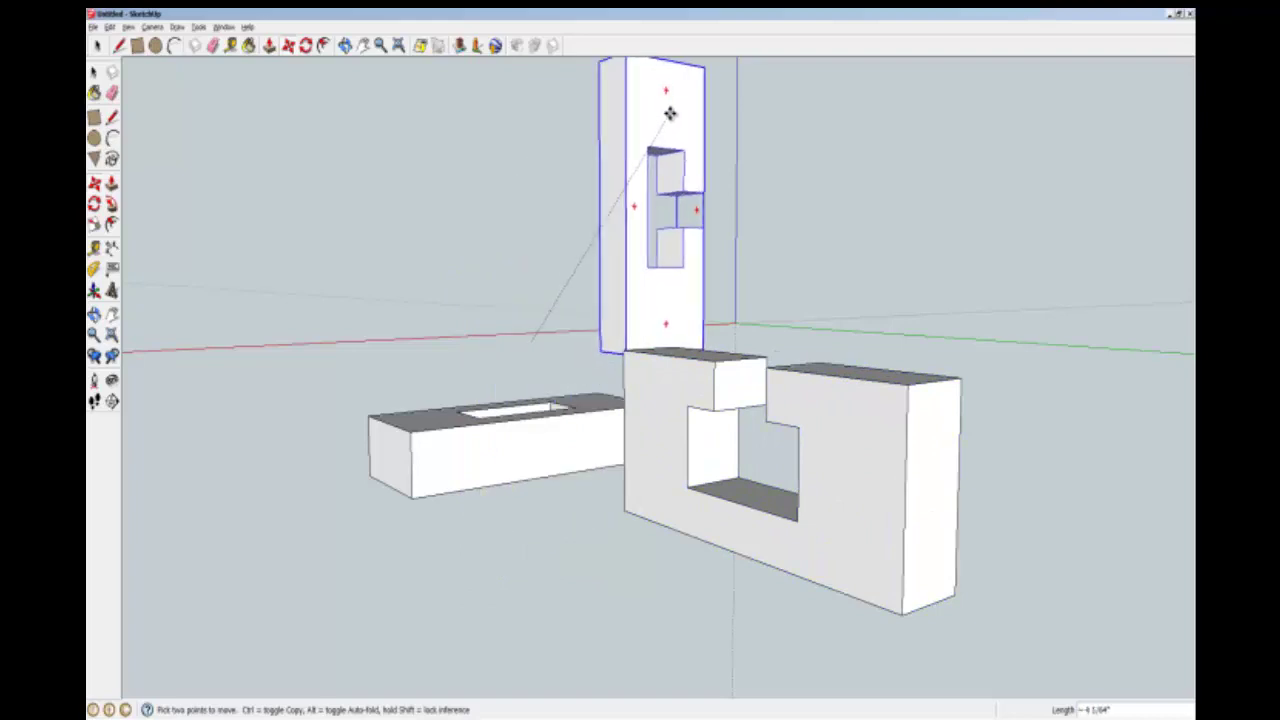
pyautogui.moveTo(520, 423); pyautogui.dragTo(467, 432)
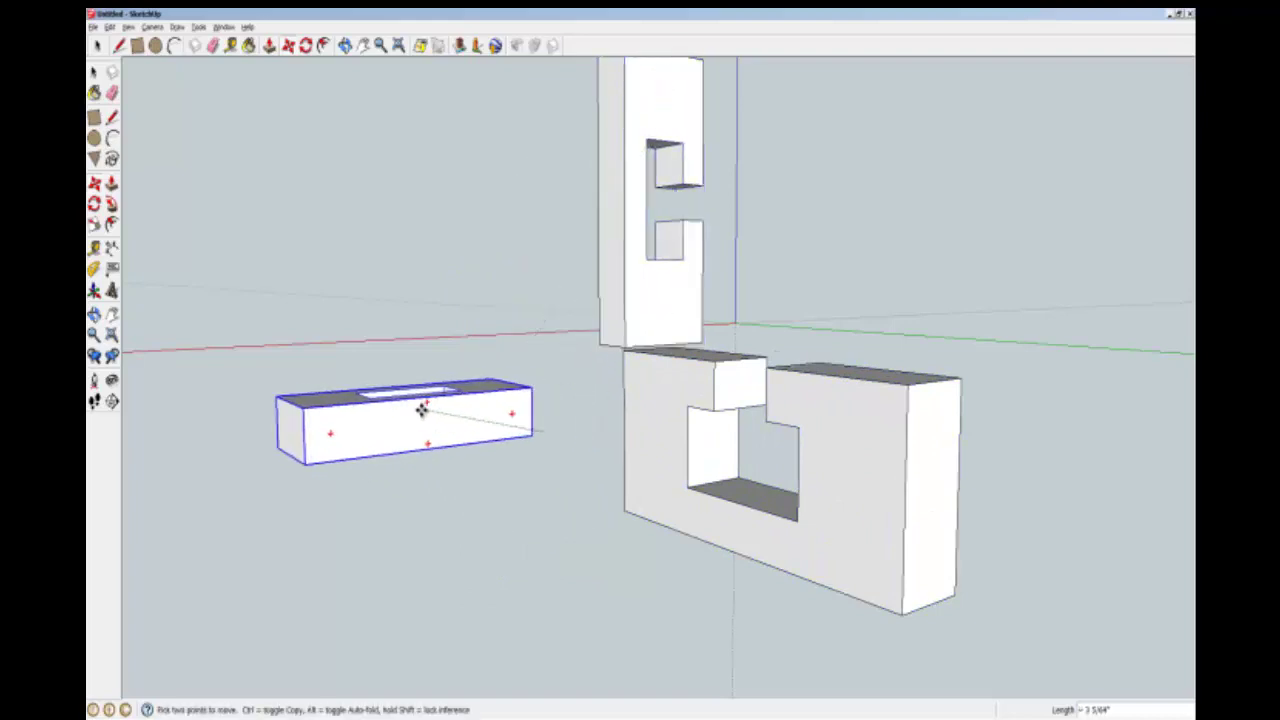
pyautogui.click(467, 432)
# - Zoom out, window-select the three separated puzzle blocks and hide them
pyautogui.moveTo(520, 380)
pyautogui.mouseDown(button='middle')
pyautogui.moveTo(937, 535)
pyautogui.moveTo(1000, 489)
pyautogui.moveTo(1011, 449)
pyautogui.mouseUp(button='middle')
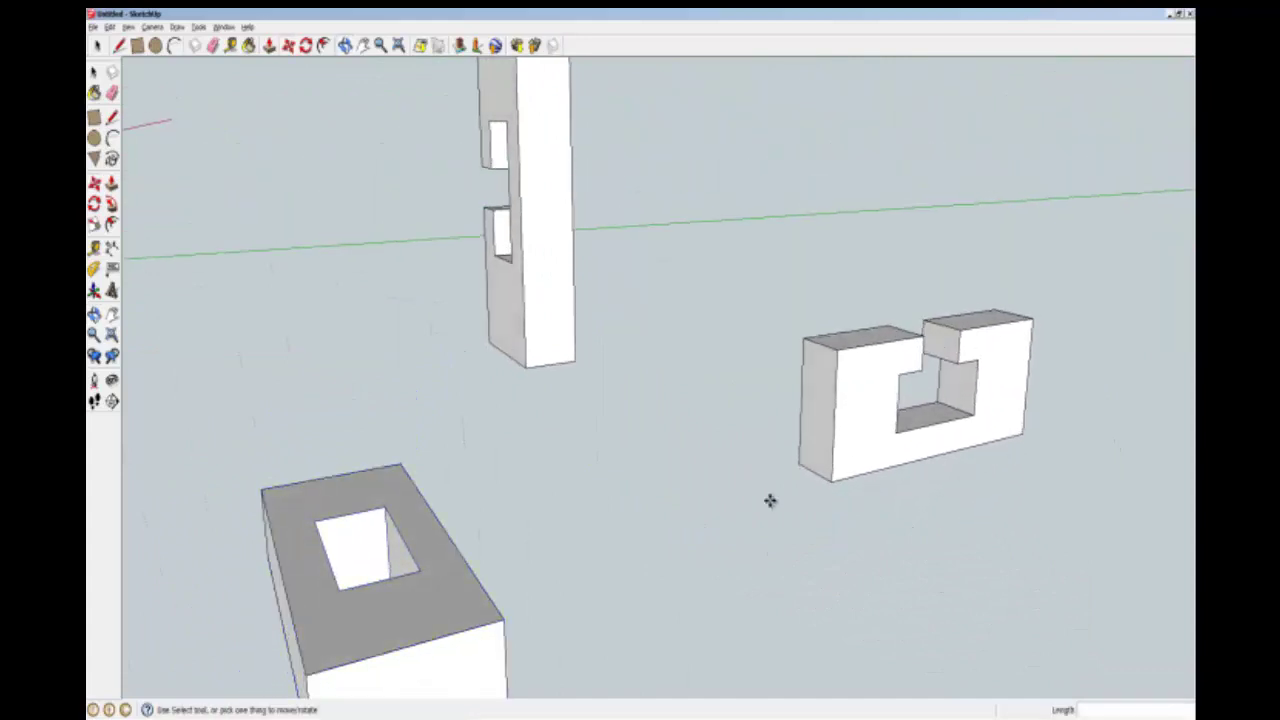
pyautogui.scroll(-2, 696, 494)
pyautogui.scroll(-2, 696, 494)
pyautogui.scroll(-2, 689, 489)
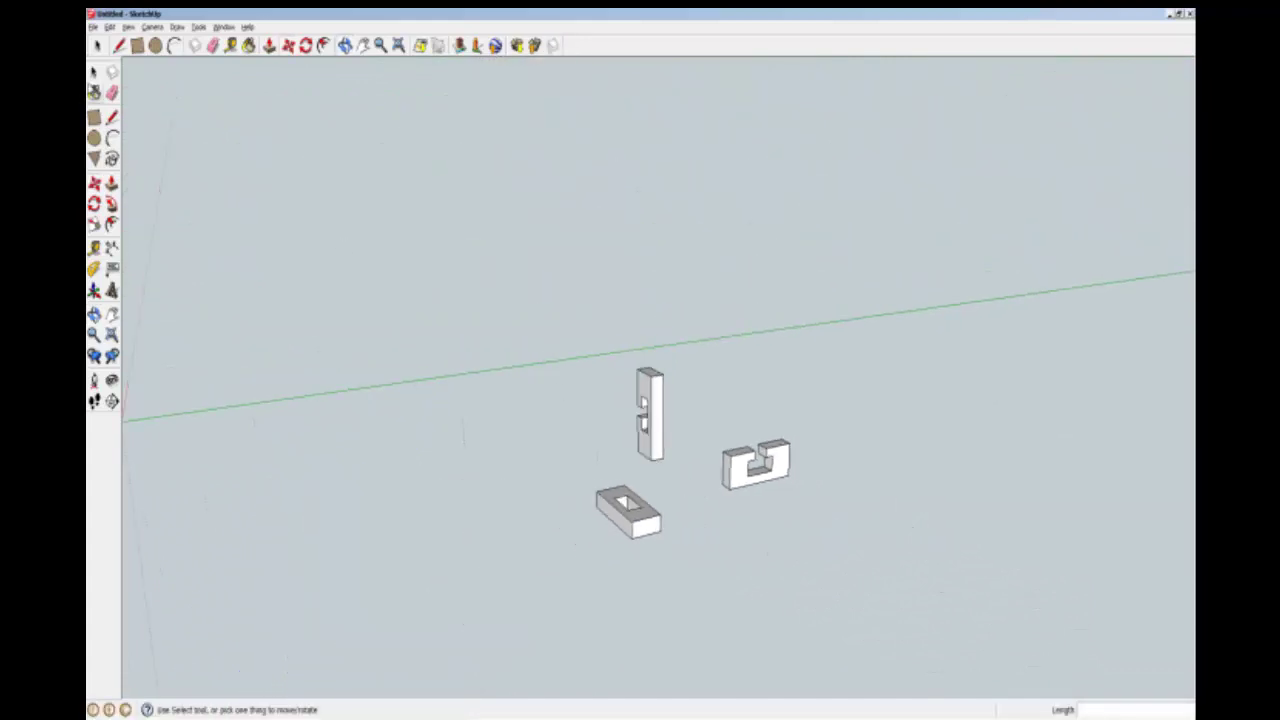
pyautogui.click(95, 72)
pyautogui.moveTo(506, 340); pyautogui.dragTo(993, 570)
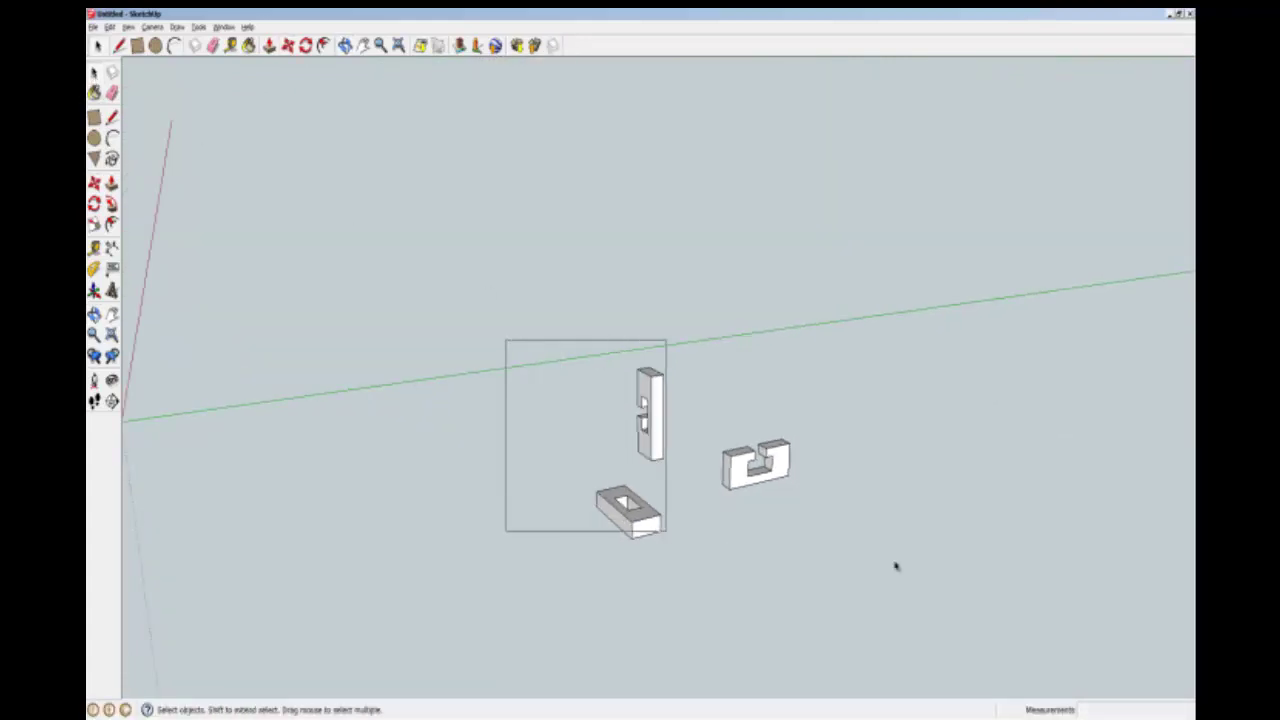
pyautogui.rightClick(759, 469)
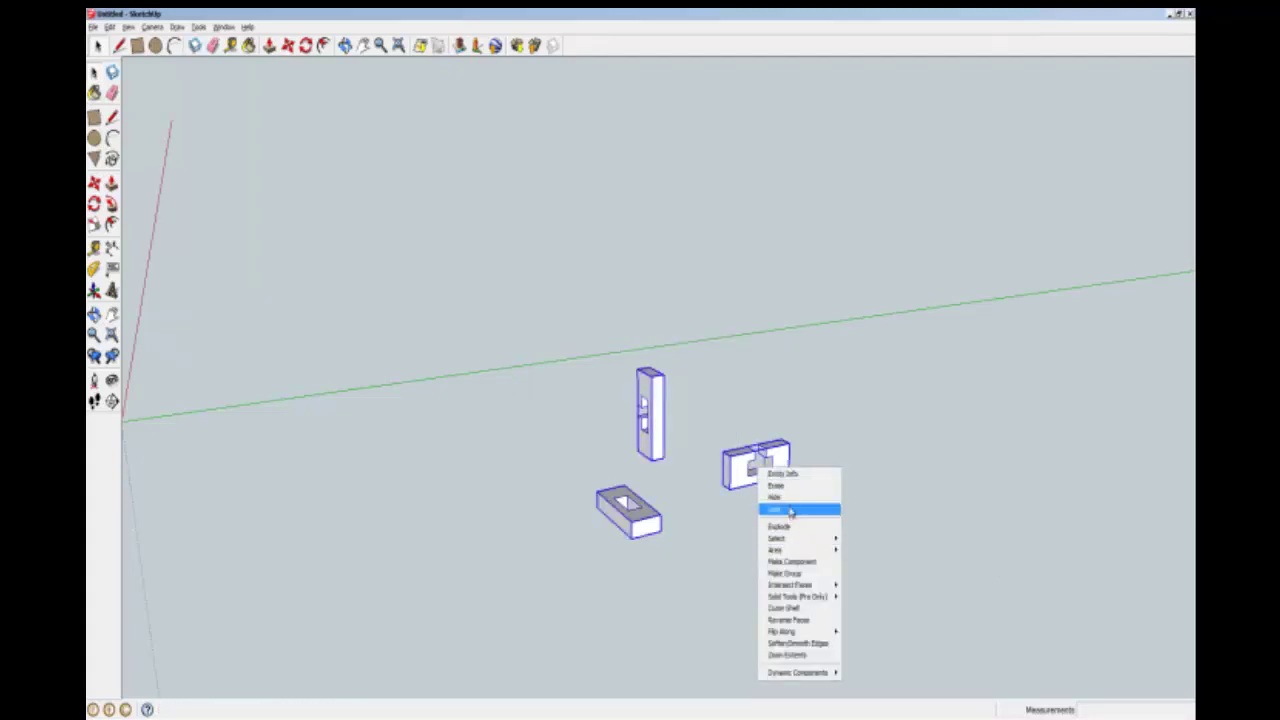
pyautogui.click(788, 494)
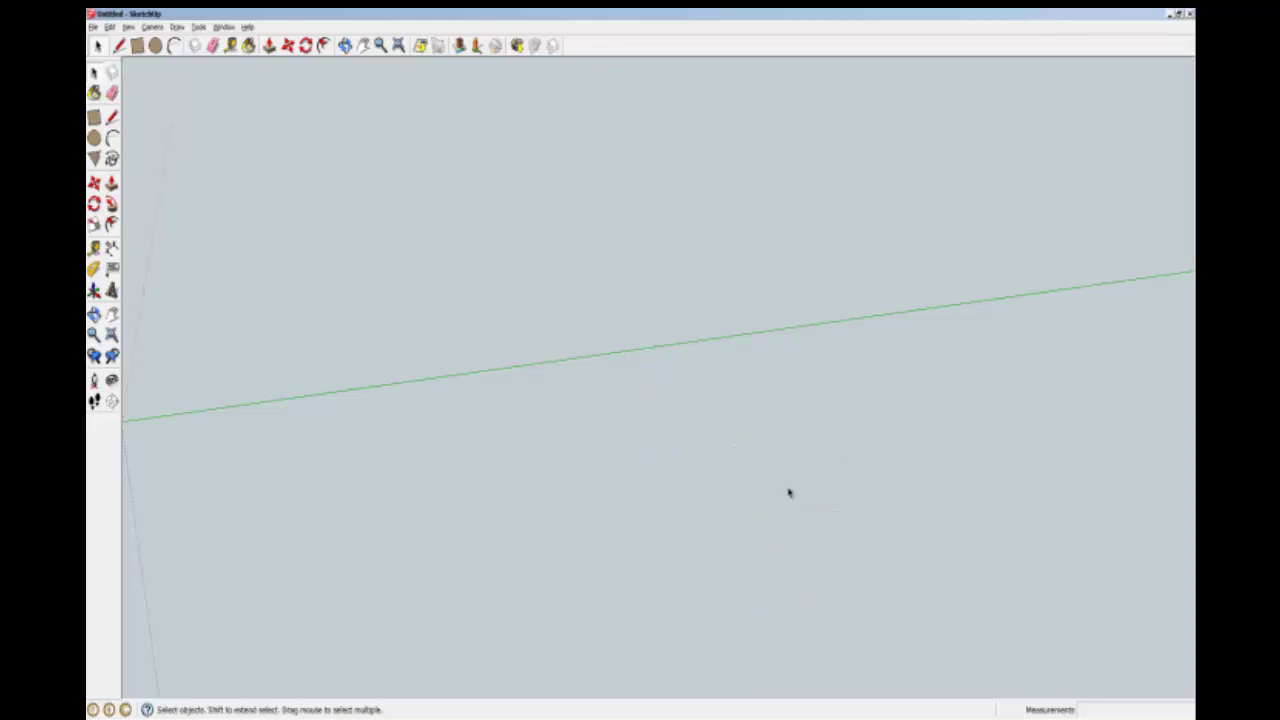
# - Draw a 4 by 1 5/8 rectangle on the ground
pyautogui.click(96, 118)
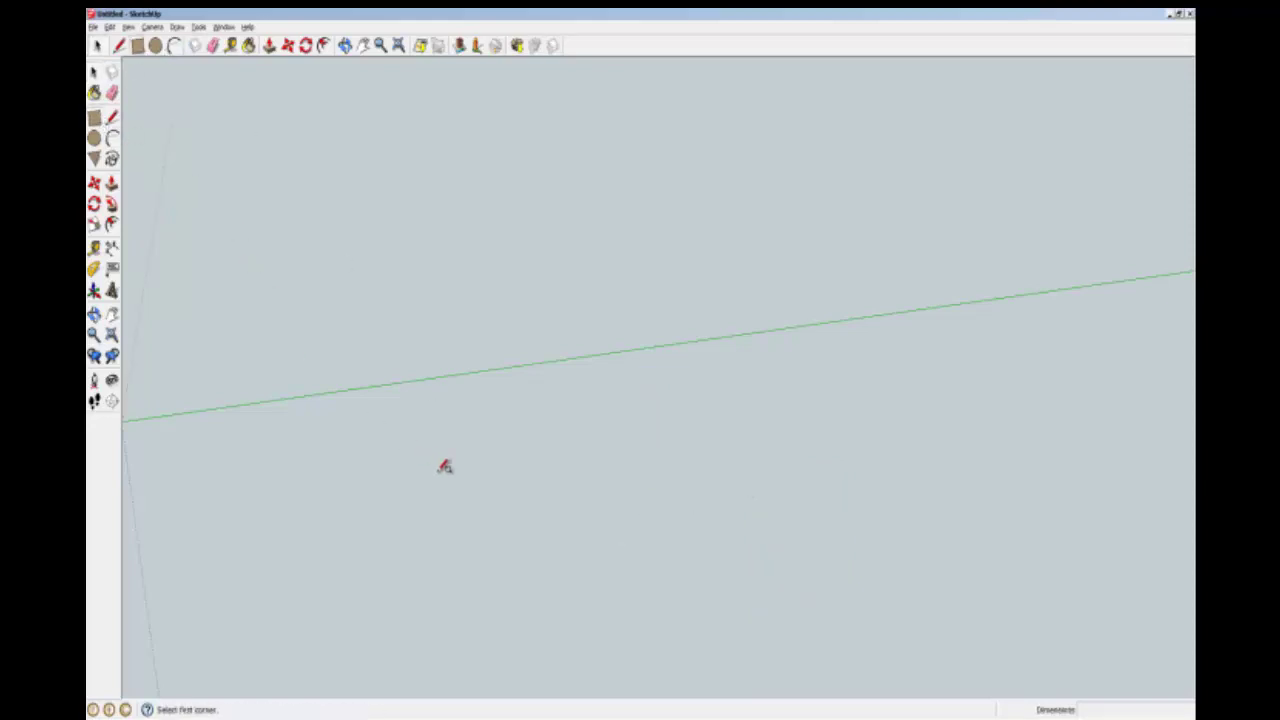
pyautogui.click(458, 584)
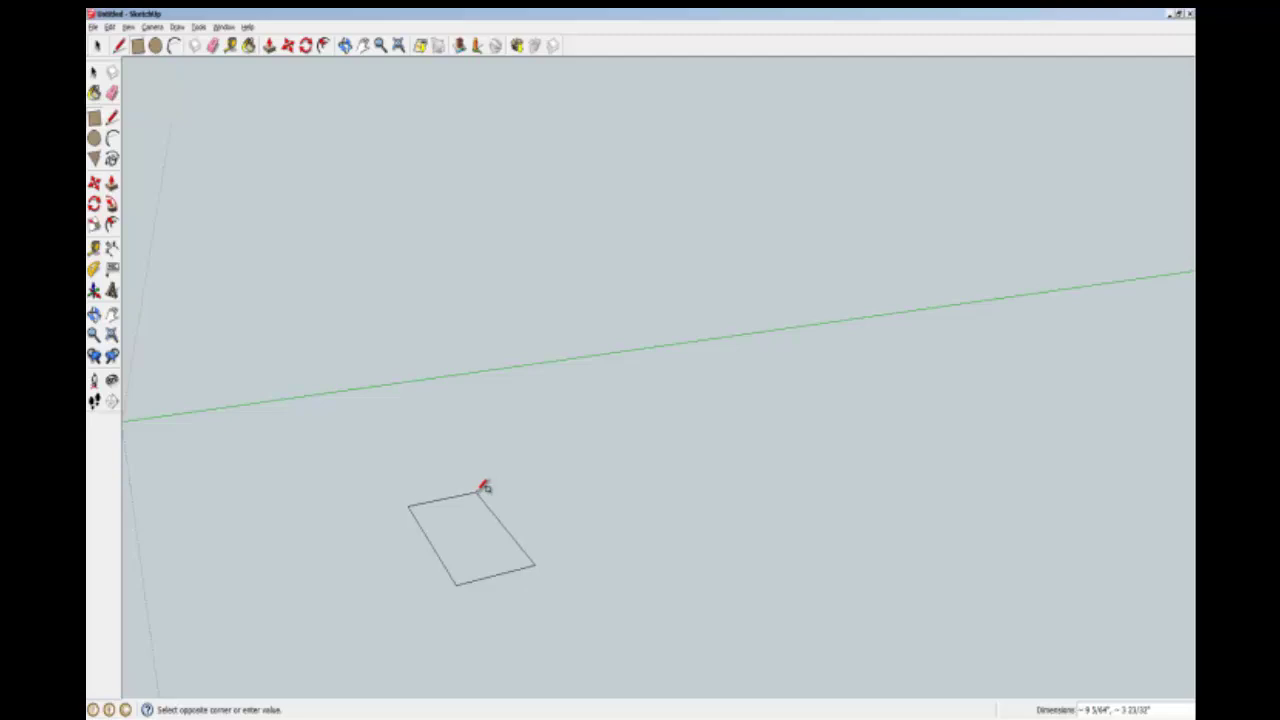
pyautogui.write('4,1 5/8')
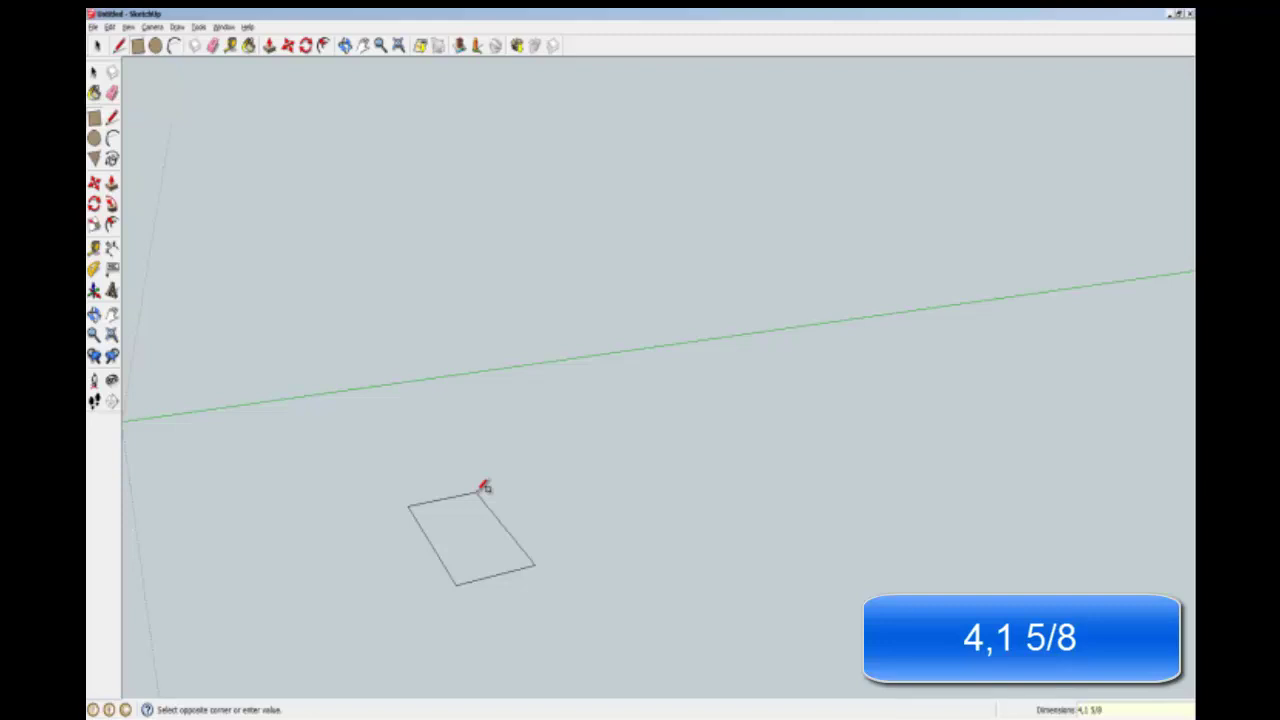
pyautogui.press('Return')
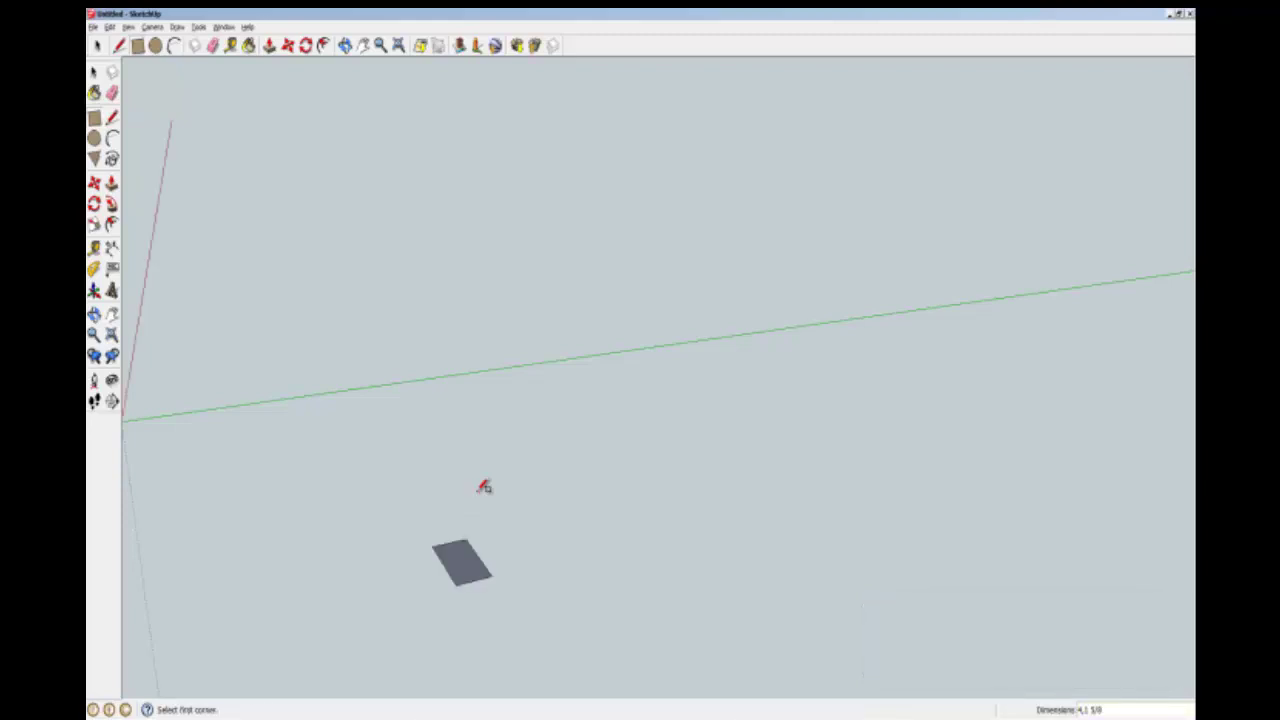
# - Push/Pull the rectangle up 3/4 into a solid box
pyautogui.scroll(1, 444, 572)
pyautogui.scroll(2, 446, 570)
pyautogui.scroll(3, 449, 568)
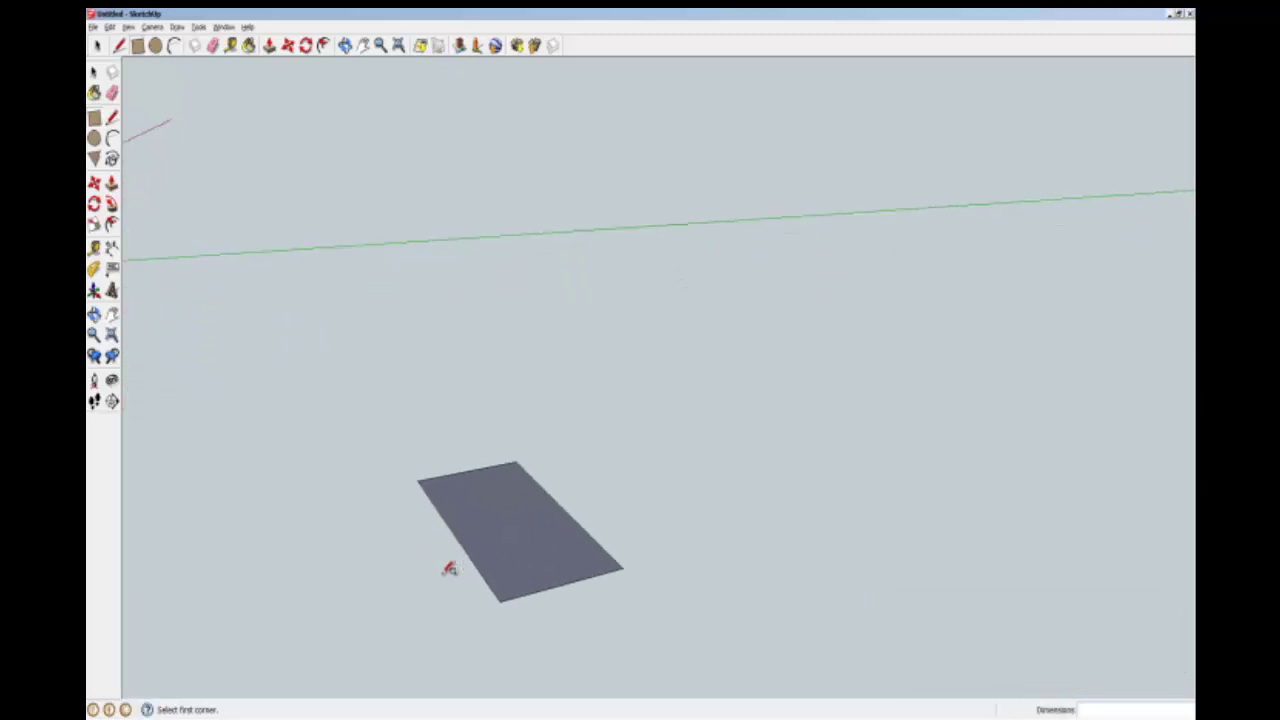
pyautogui.scroll(2, 449, 568)
pyautogui.click(111, 184)
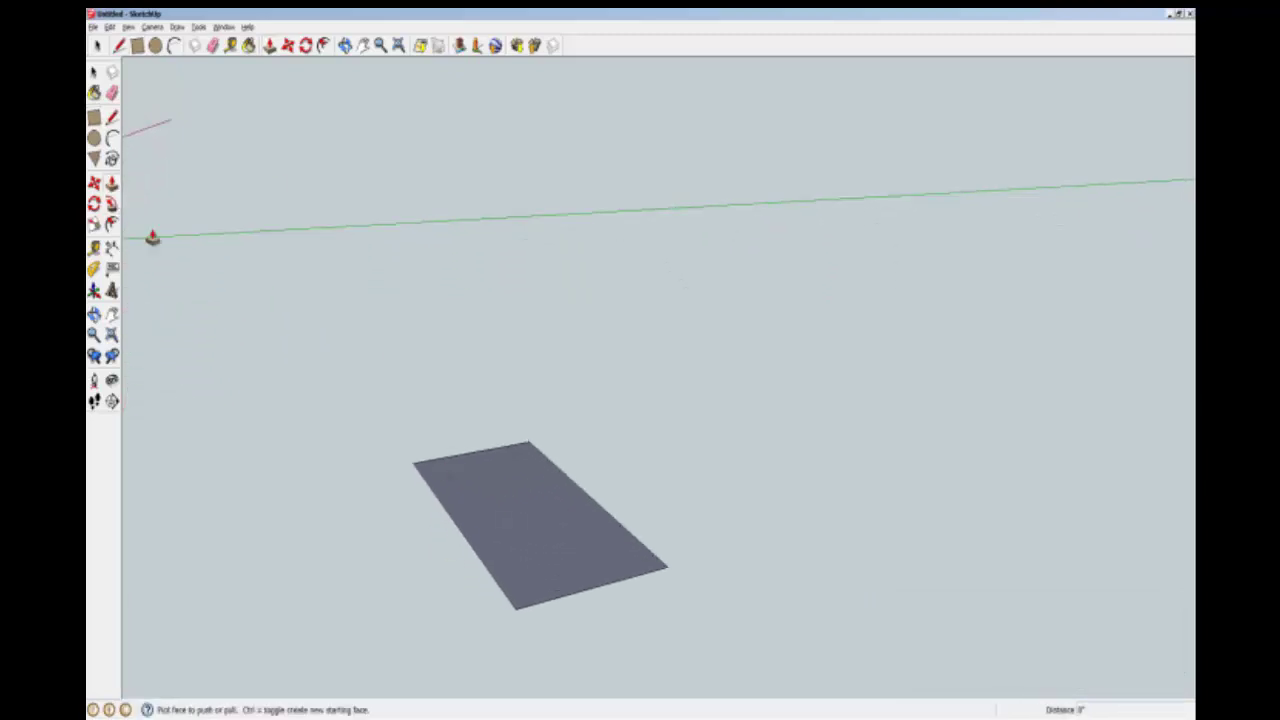
pyautogui.moveTo(543, 566); pyautogui.dragTo(548, 500)
pyautogui.write('3/4')
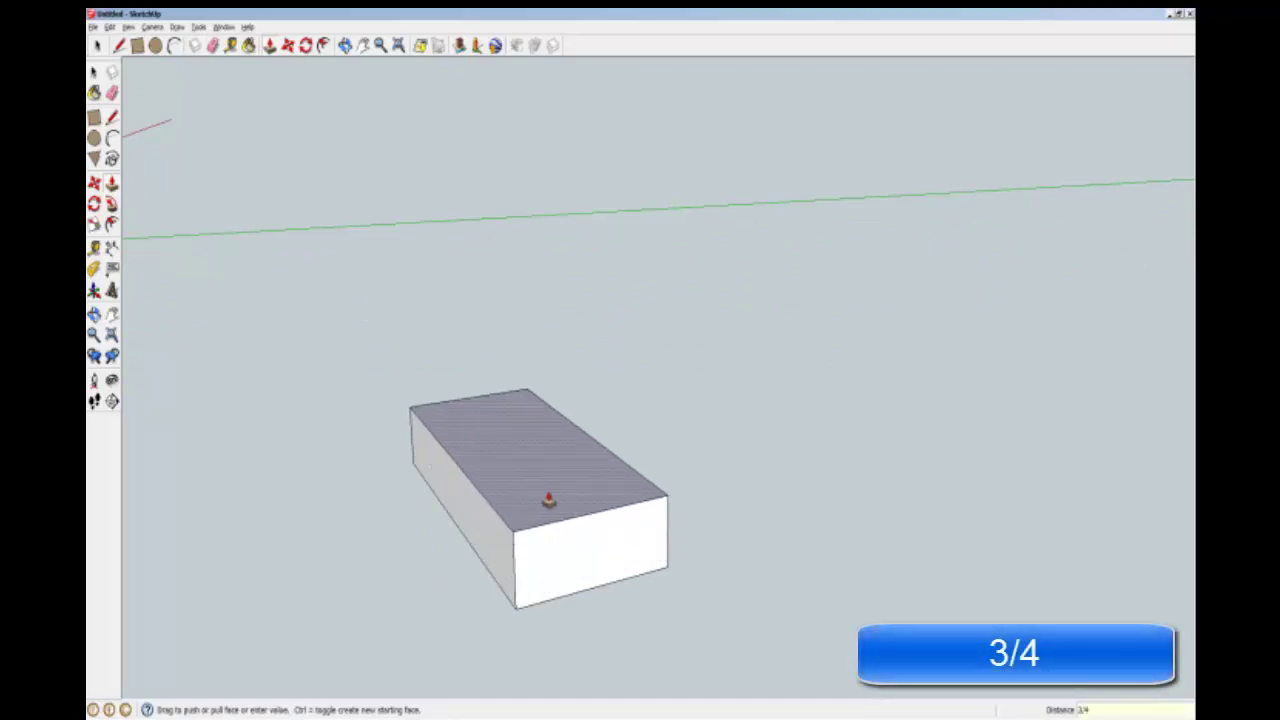
pyautogui.press('Return')
pyautogui.moveTo(637, 414)
pyautogui.mouseDown(button='middle')
pyautogui.moveTo(645, 443)
pyautogui.moveTo(601, 533)
pyautogui.mouseUp(button='middle')
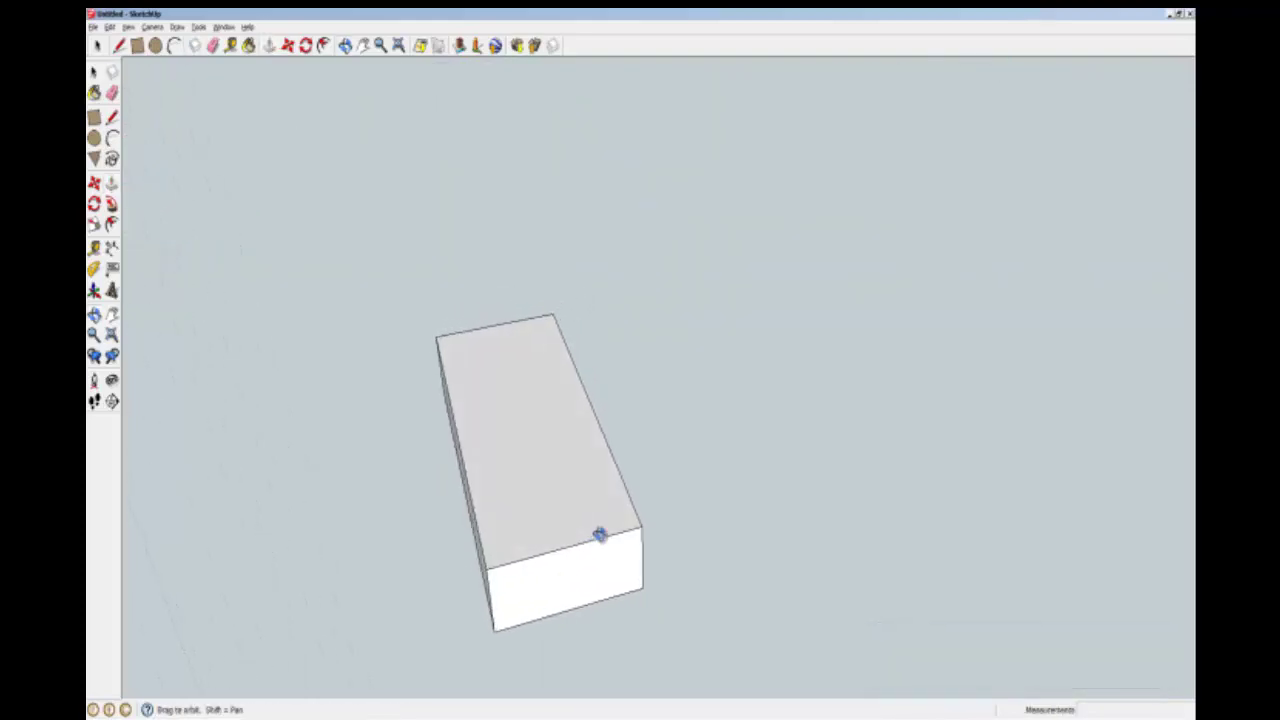
# - Place lengthwise guides 7/16 in from each long edge of the box's top
pyautogui.press('p')
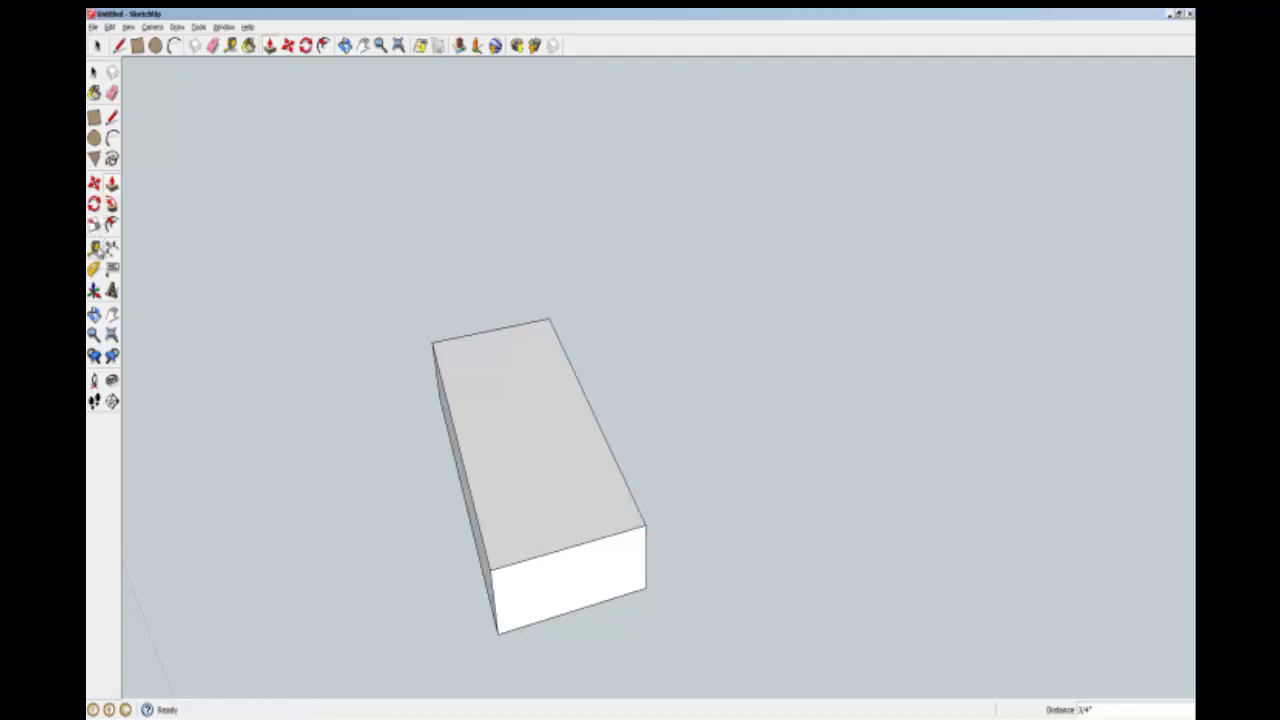
pyautogui.click(93, 269)
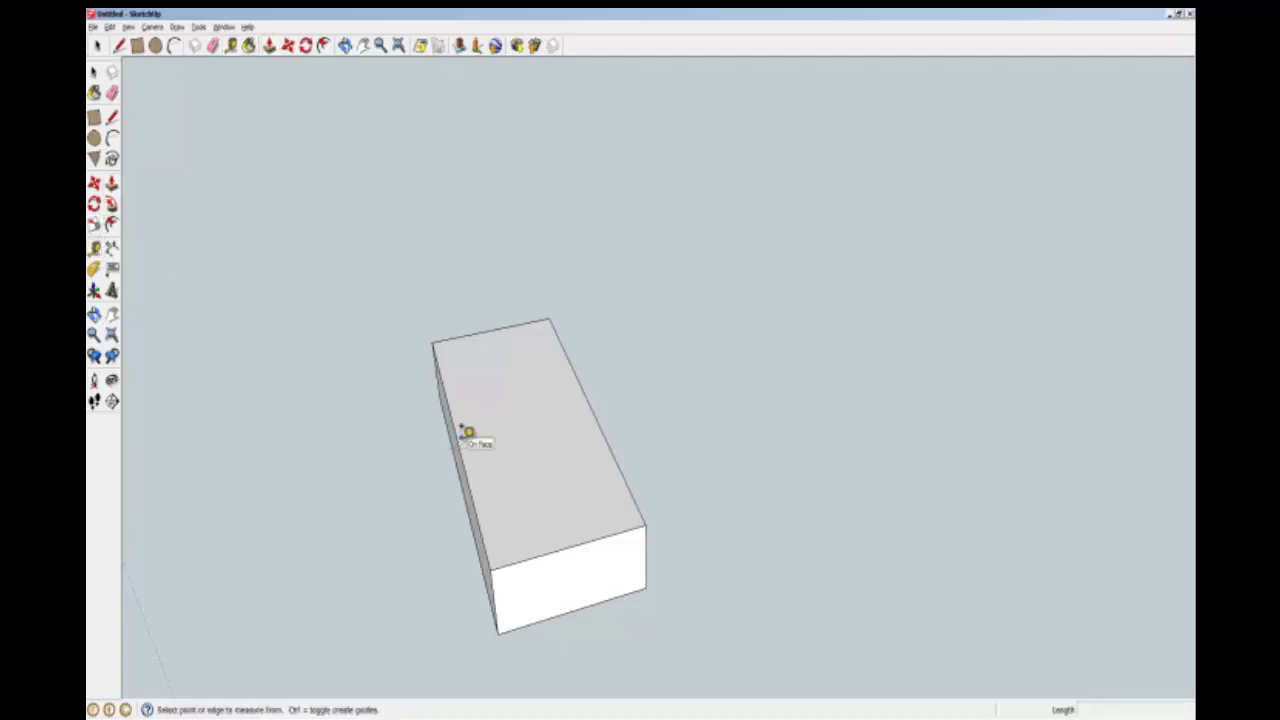
pyautogui.click(461, 437)
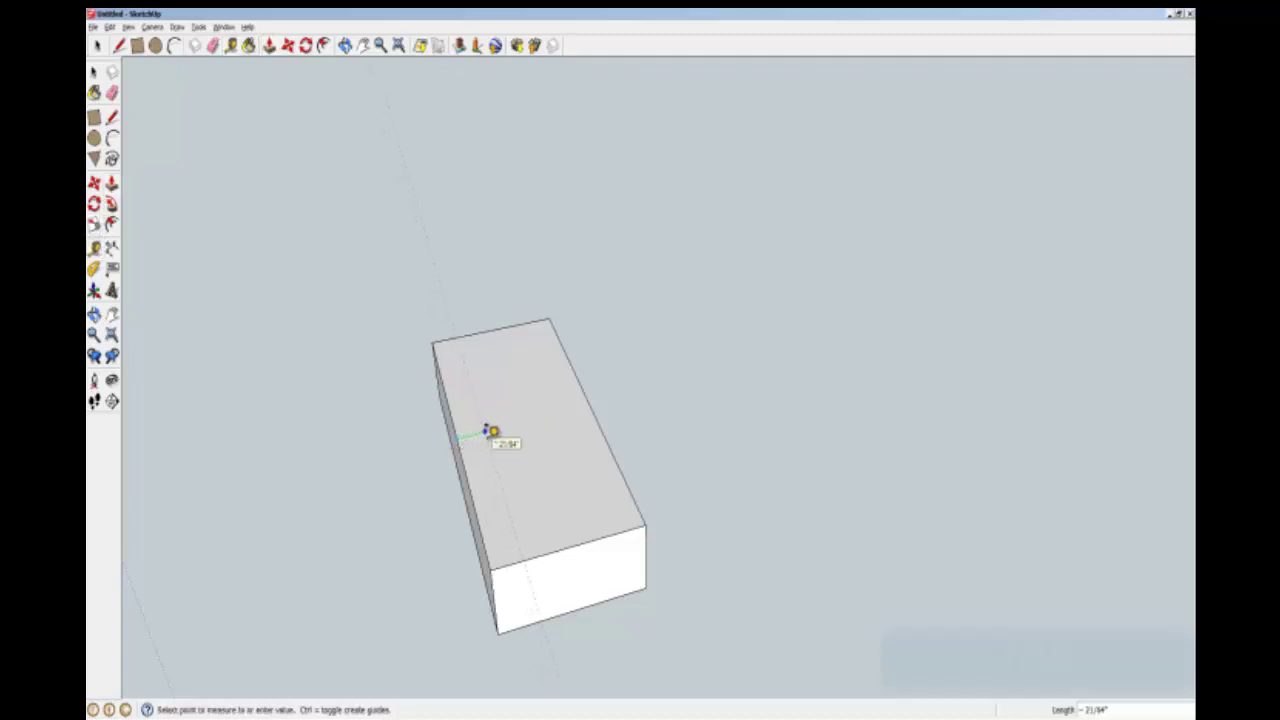
pyautogui.write('7/16')
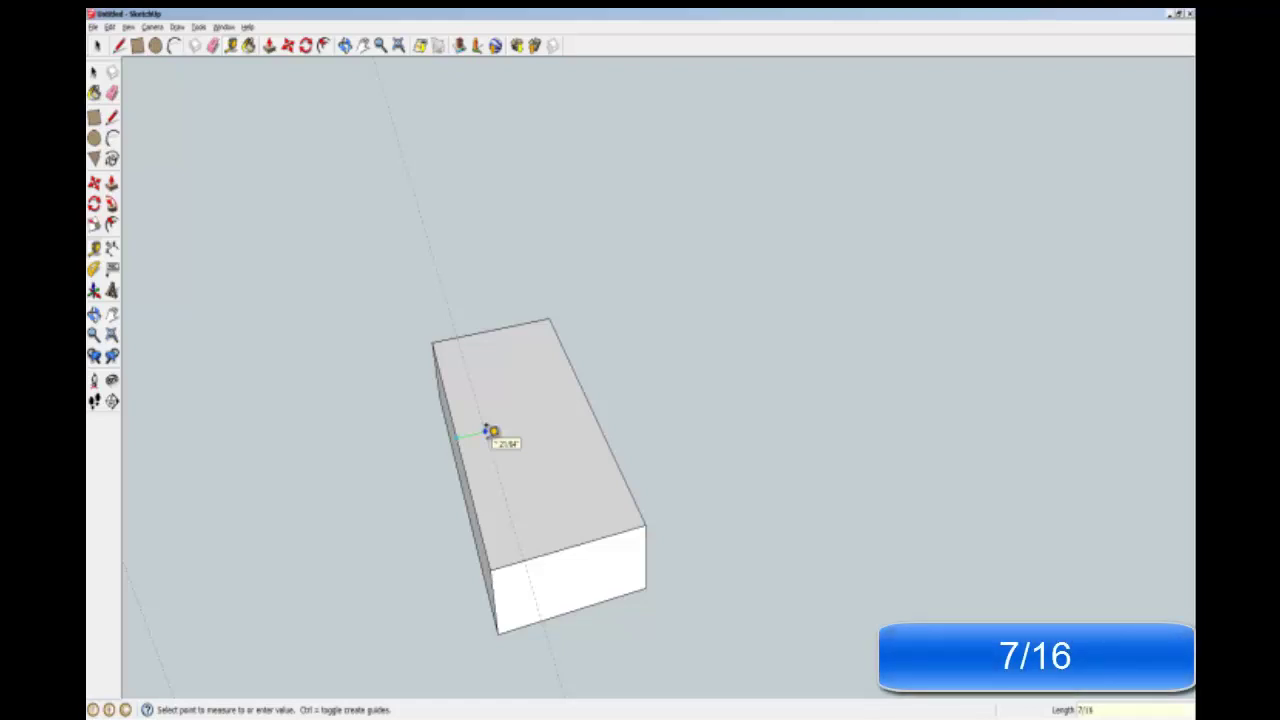
pyautogui.press('Return')
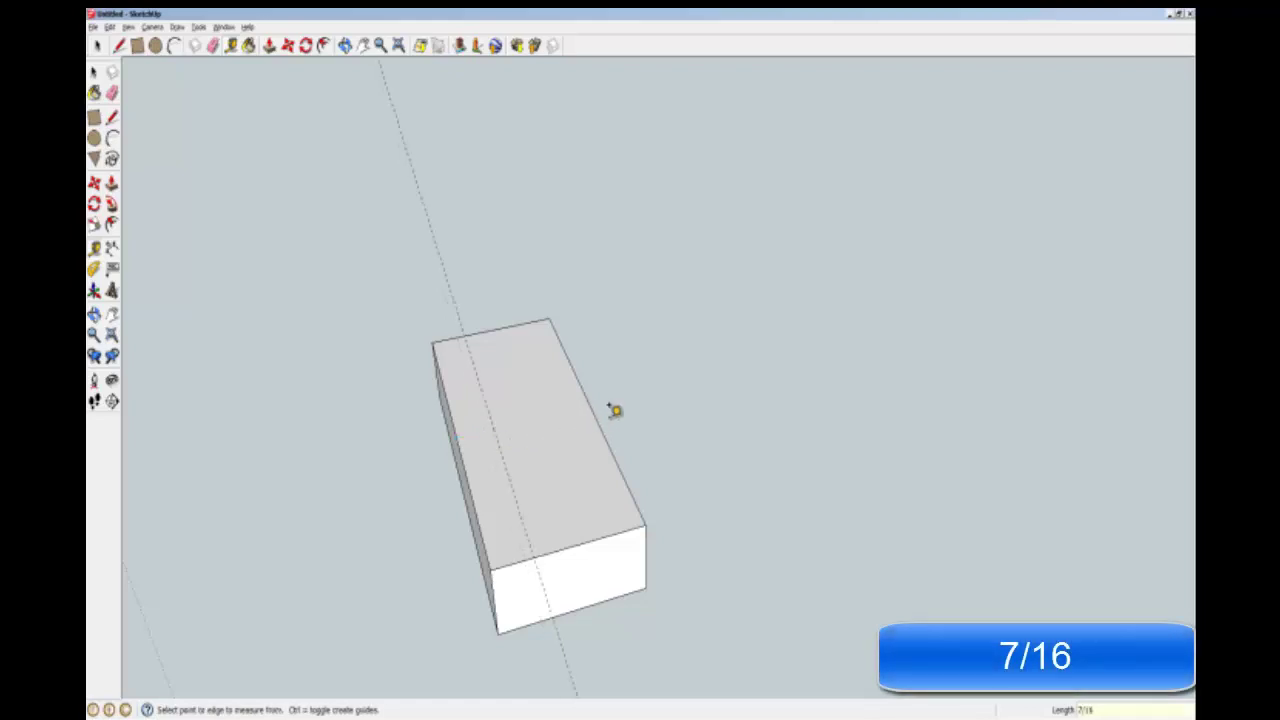
pyautogui.click(592, 406)
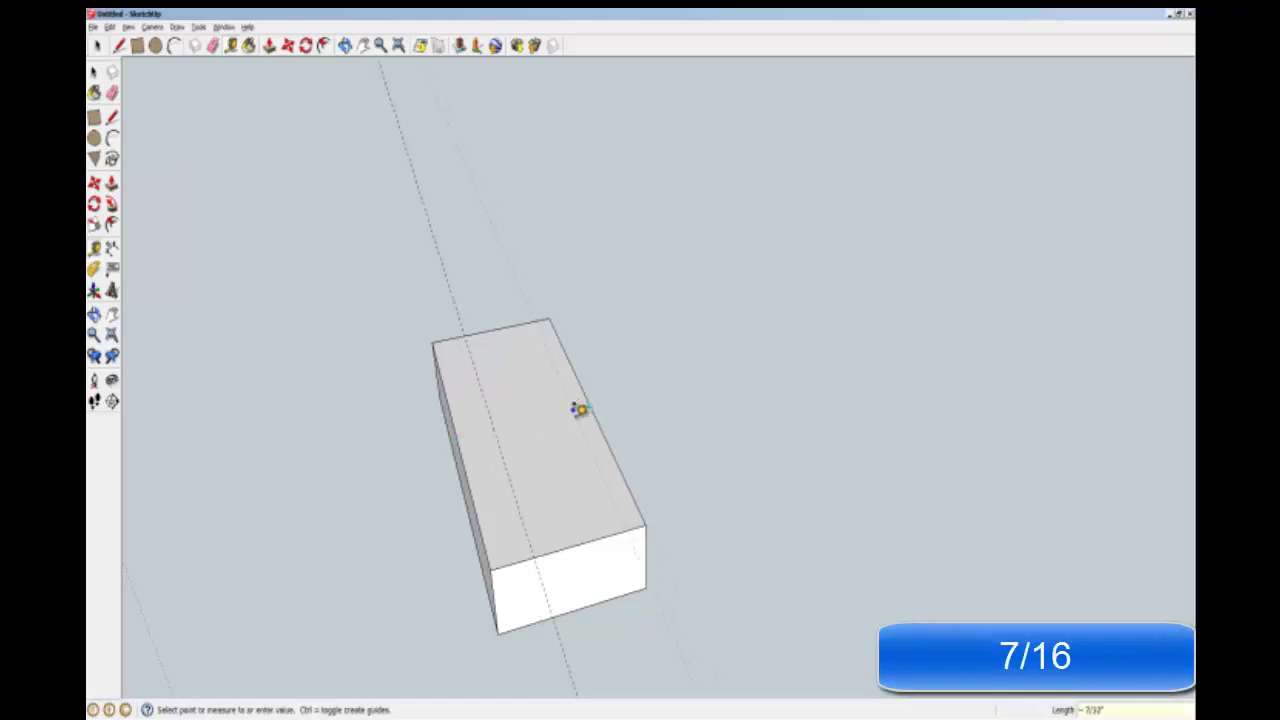
pyautogui.write('7/16')
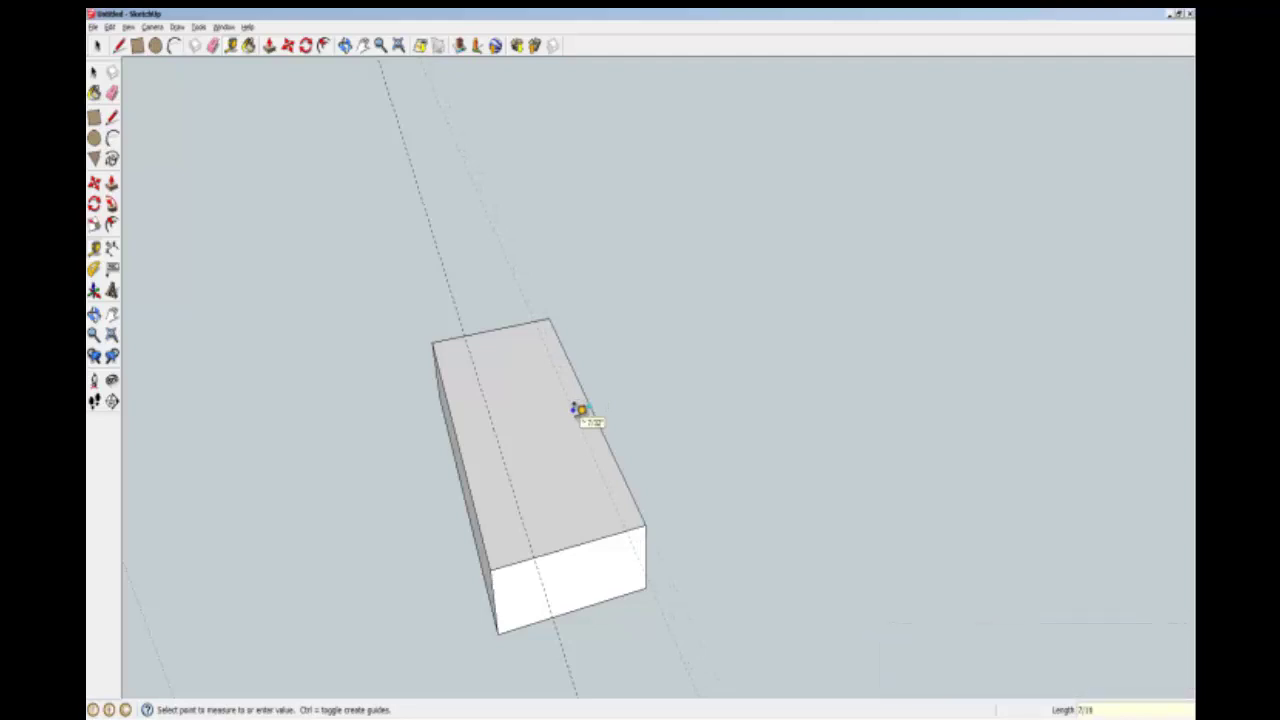
pyautogui.press('Return')
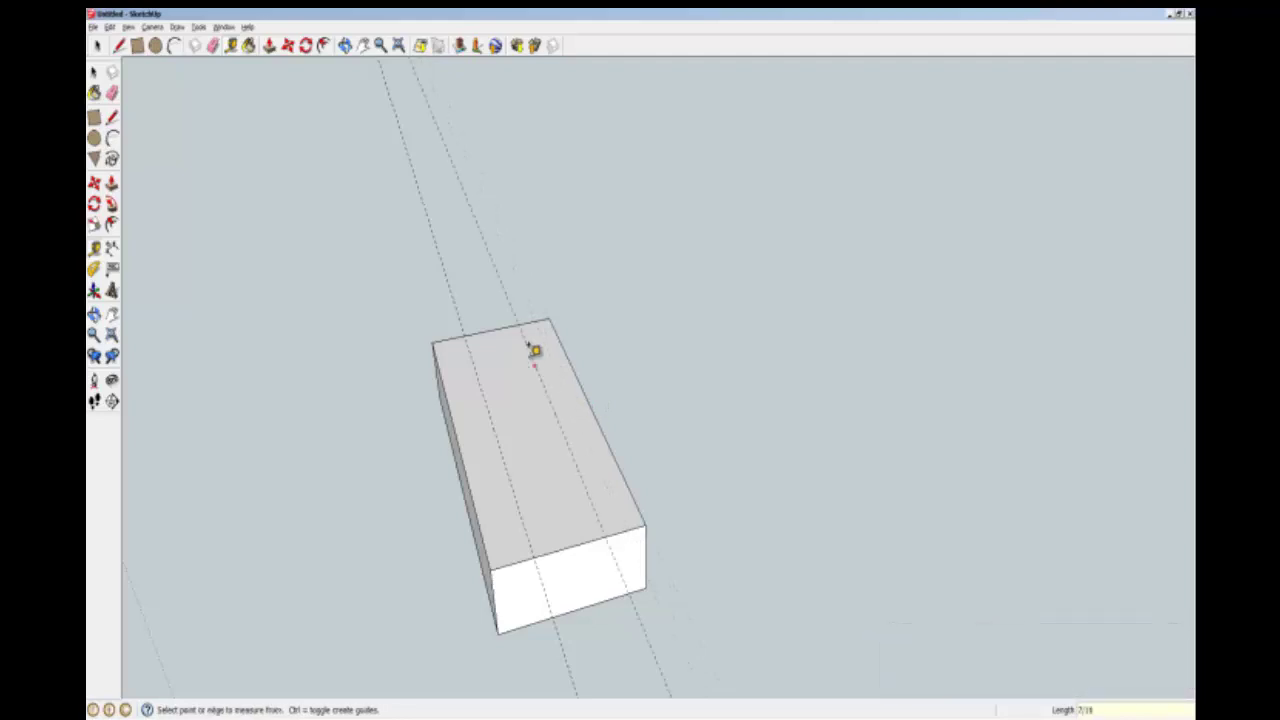
# - Add a crosswise guide 1 3/16 in from the short top edge
pyautogui.click(492, 330)
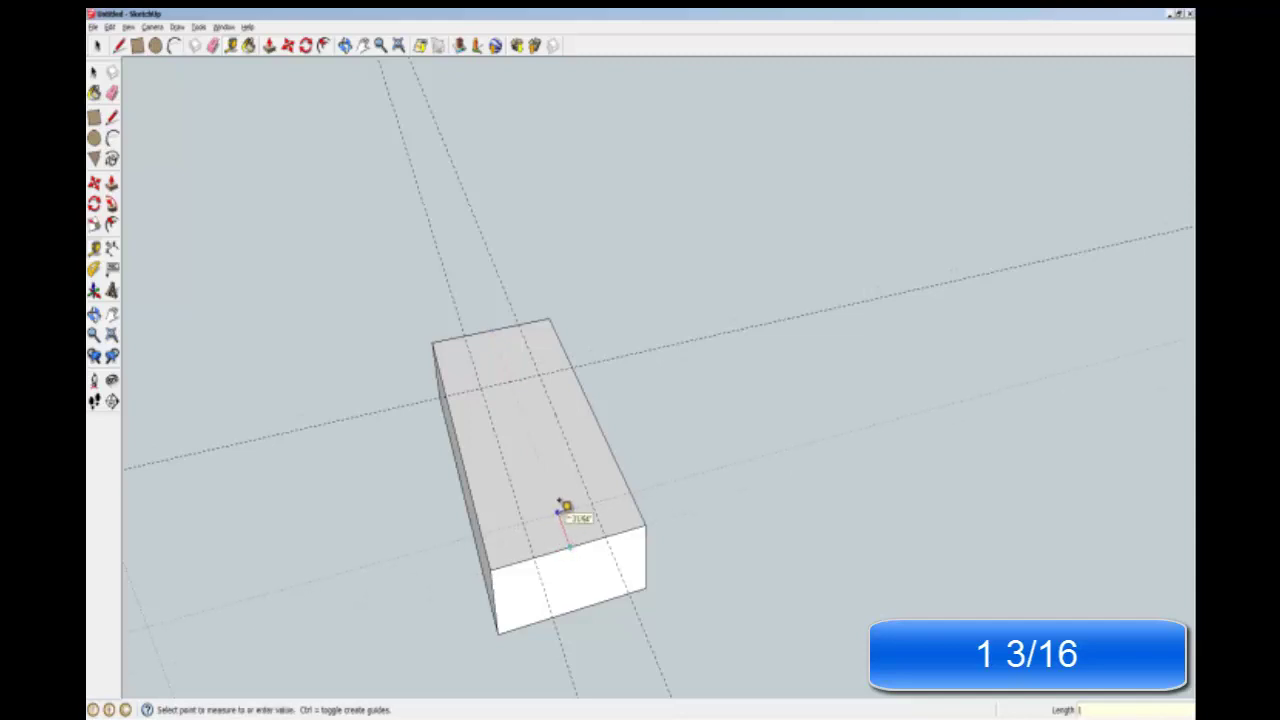
pyautogui.write('3/16')
pyautogui.press('Return')
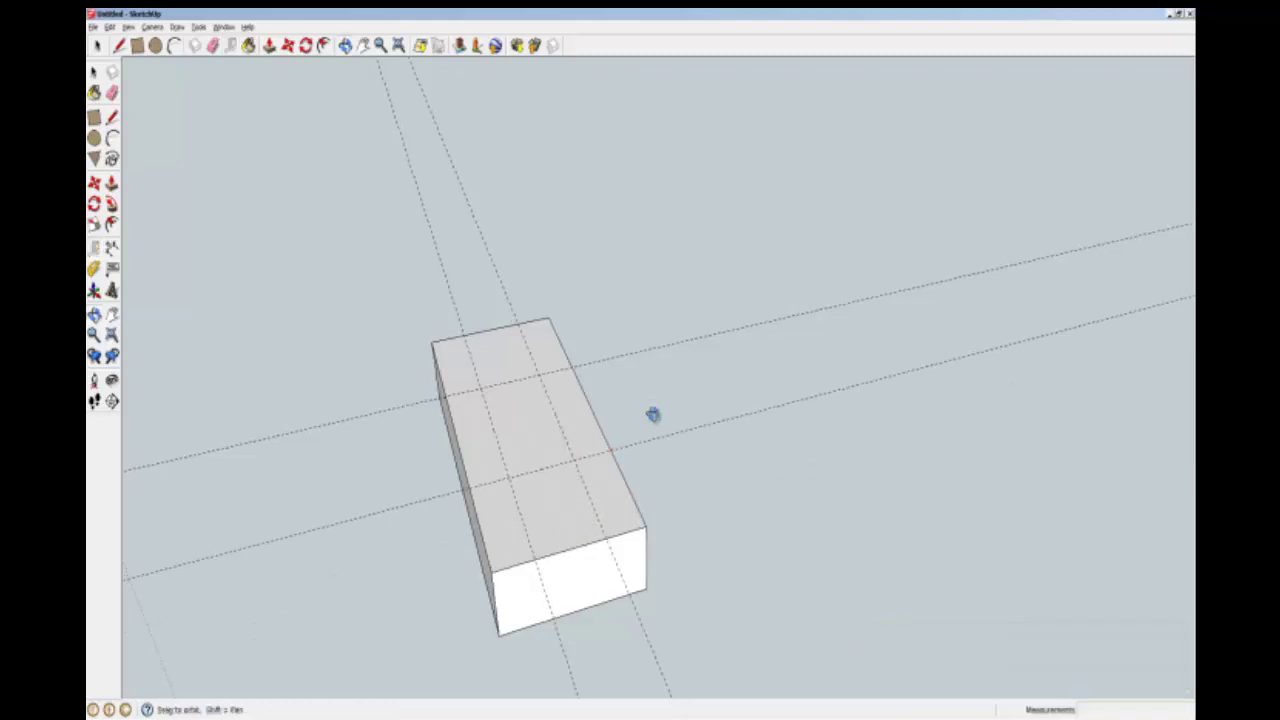
pyautogui.moveTo(645, 402); pyautogui.dragTo(630, 450, button='middle')
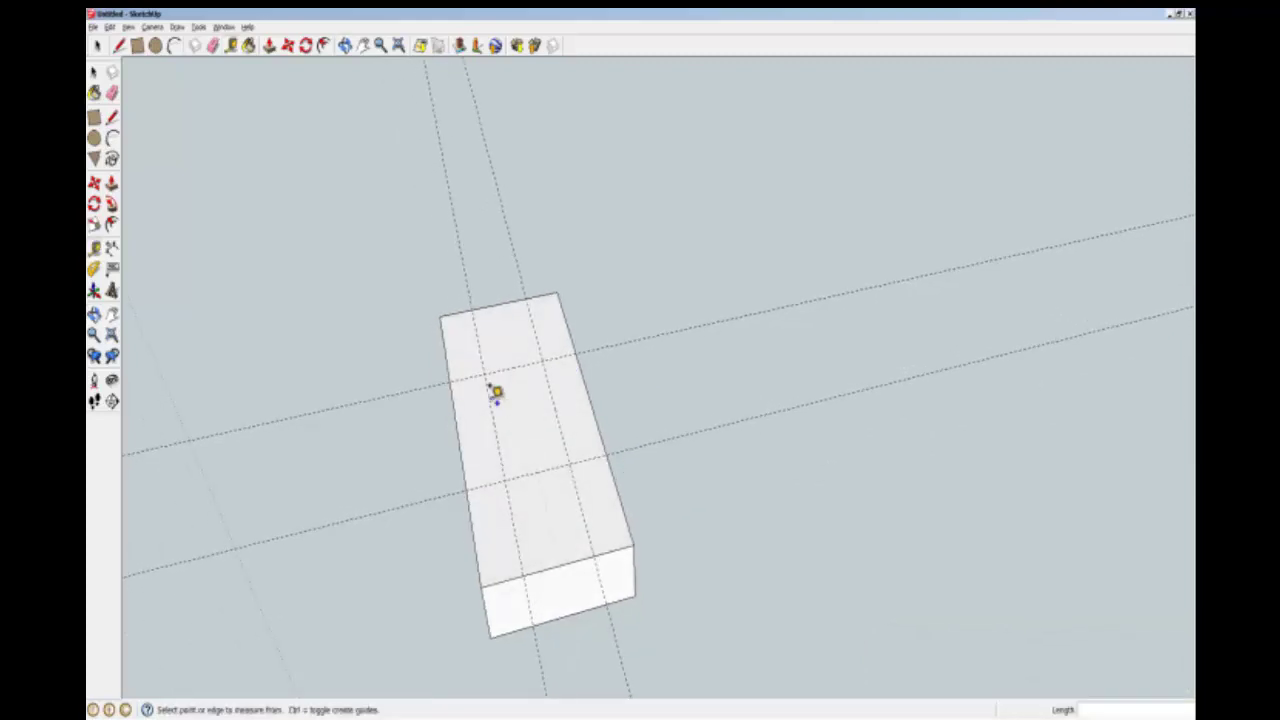
# - Draw a rectangle between the guides and push it down through the block as a hole
pyautogui.click(96, 120)
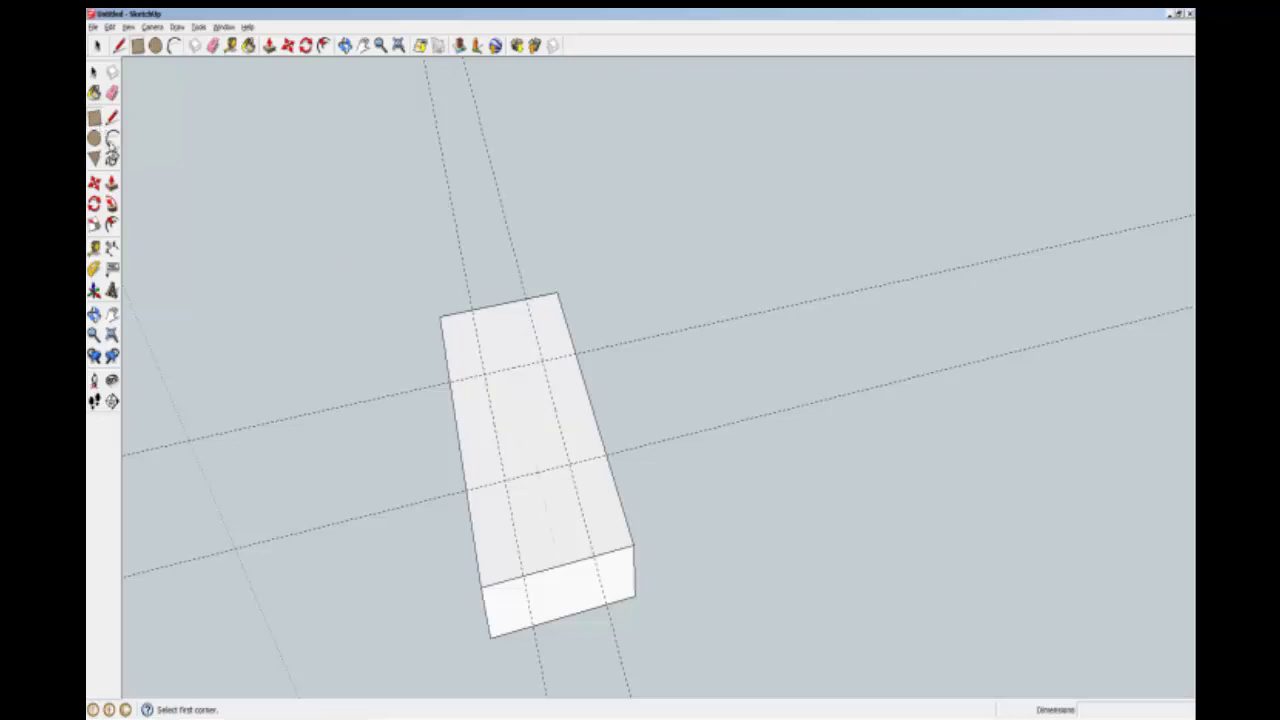
pyautogui.click(485, 377)
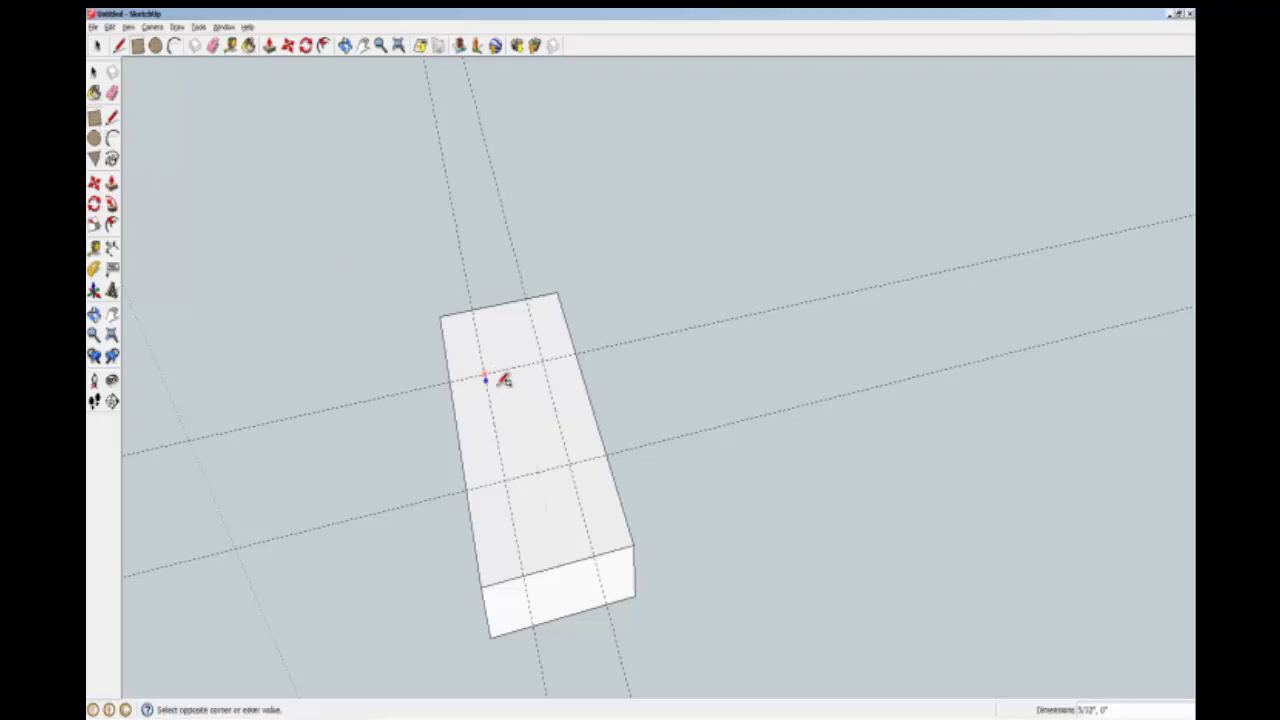
pyautogui.click(570, 464)
pyautogui.click(111, 183)
pyautogui.moveTo(553, 438); pyautogui.dragTo(491, 660)
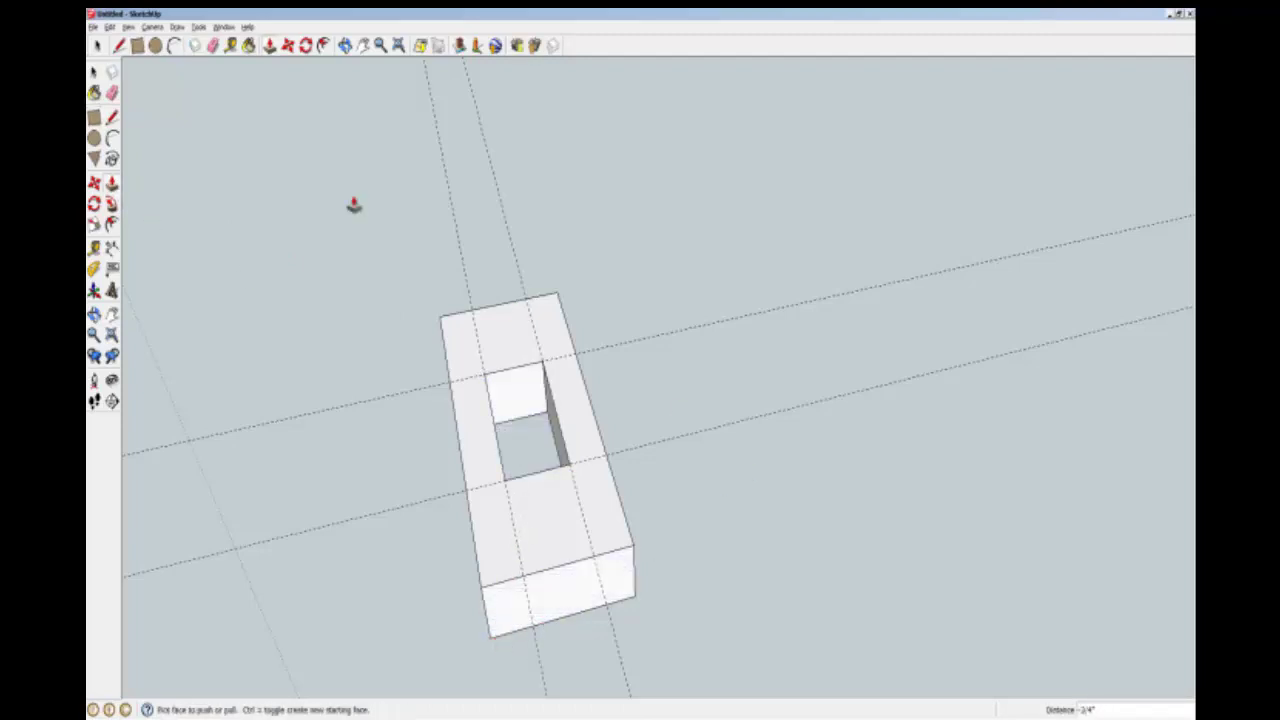
# - Delete all guide lines via Edit > Delete Guides
pyautogui.click(110, 27)
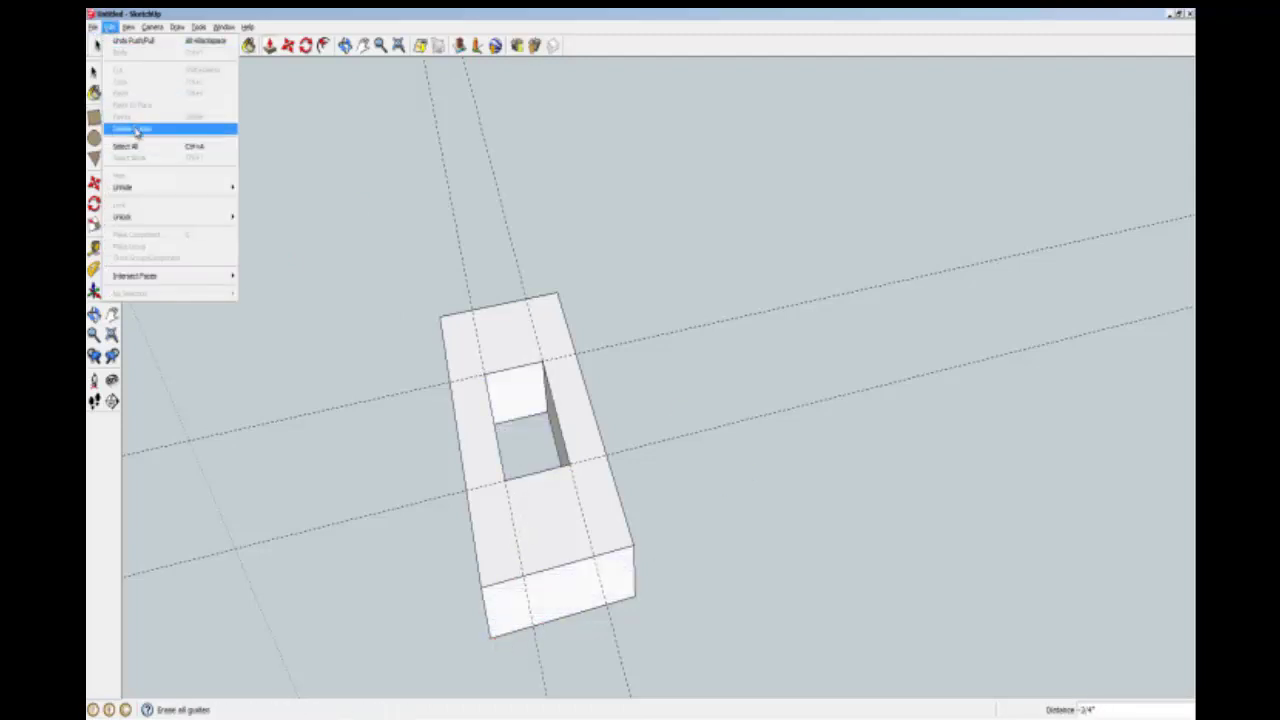
pyautogui.click(135, 131)
pyautogui.moveTo(571, 229)
pyautogui.mouseDown(button='middle')
pyautogui.moveTo(448, 383)
pyautogui.moveTo(505, 350)
pyautogui.mouseUp(button='middle')
# - Select the holed block and Ctrl-move two copies to its right, forming a row of three
pyautogui.press('p')
pyautogui.scroll(-3, 508, 352)
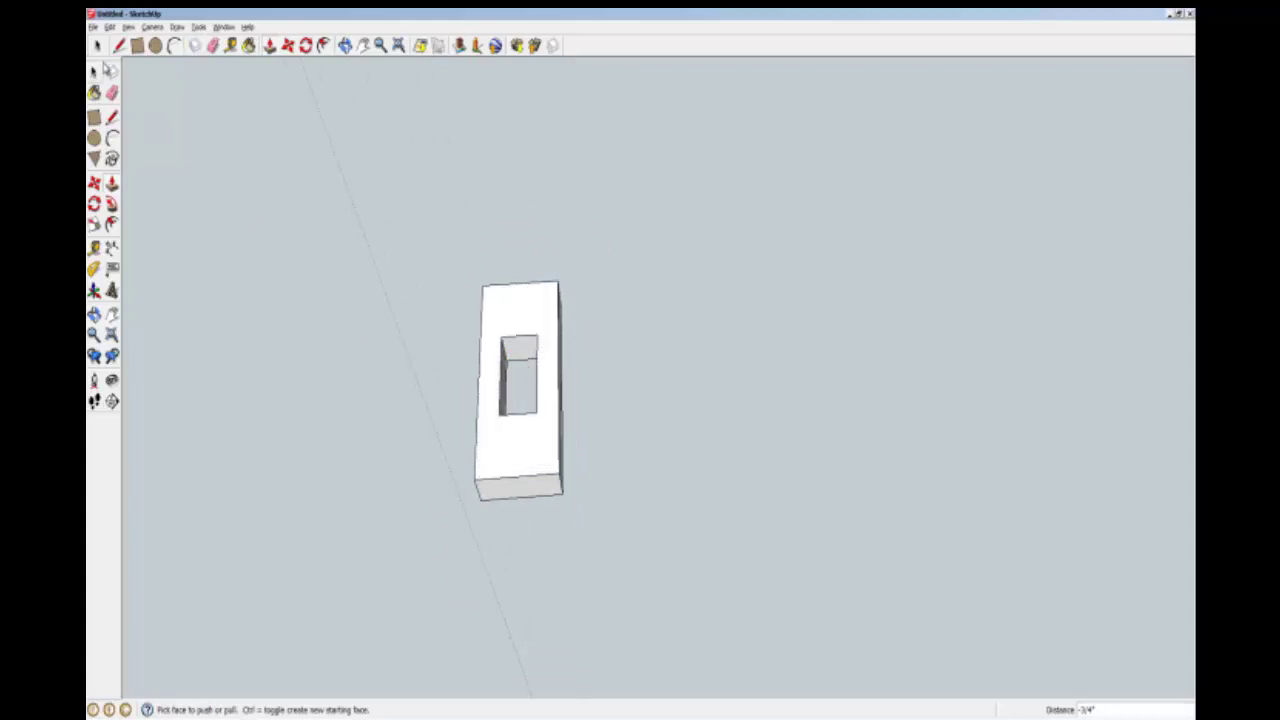
pyautogui.click(95, 70)
pyautogui.moveTo(428, 259); pyautogui.dragTo(667, 516)
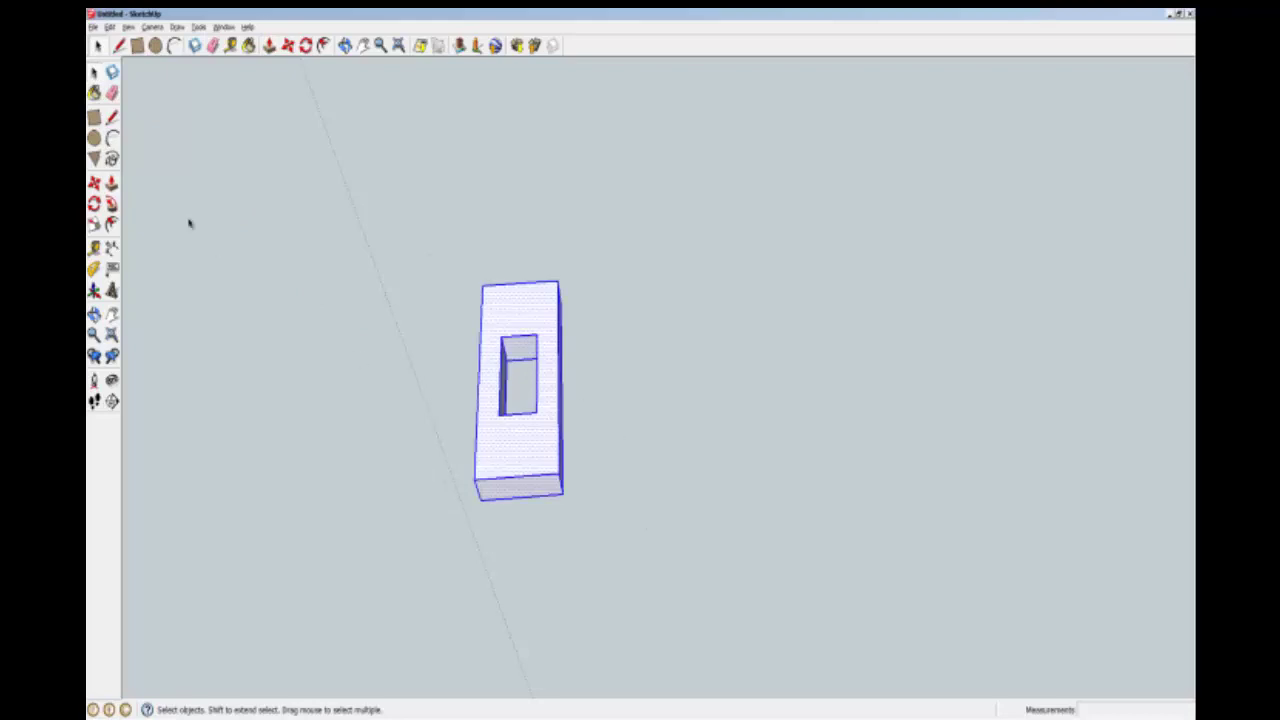
pyautogui.click(94, 184)
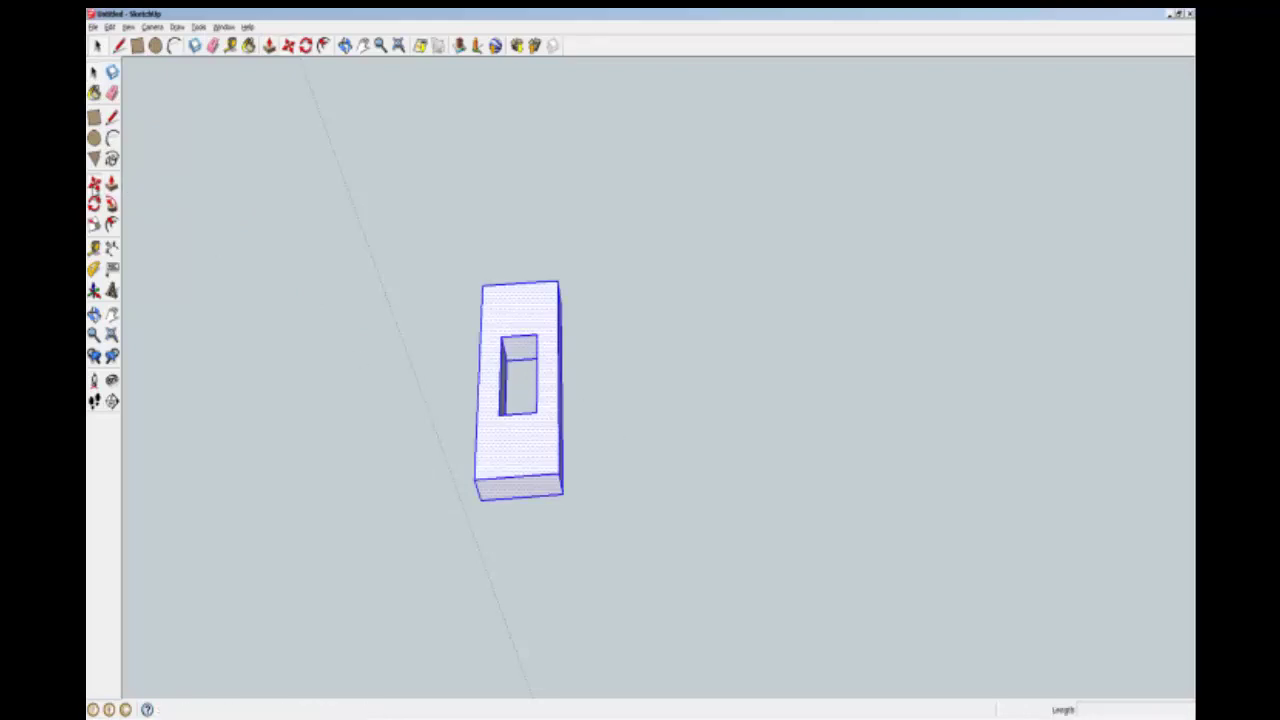
pyautogui.click(478, 503)
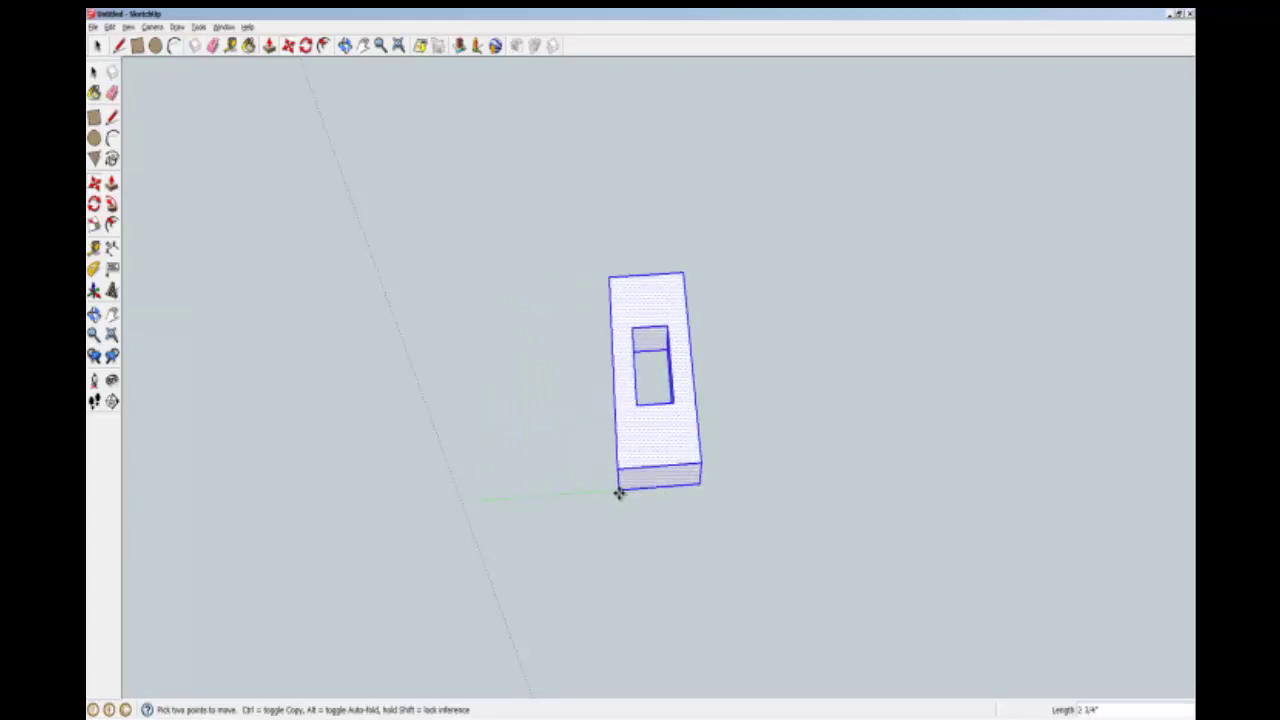
pyautogui.press('ctrl')
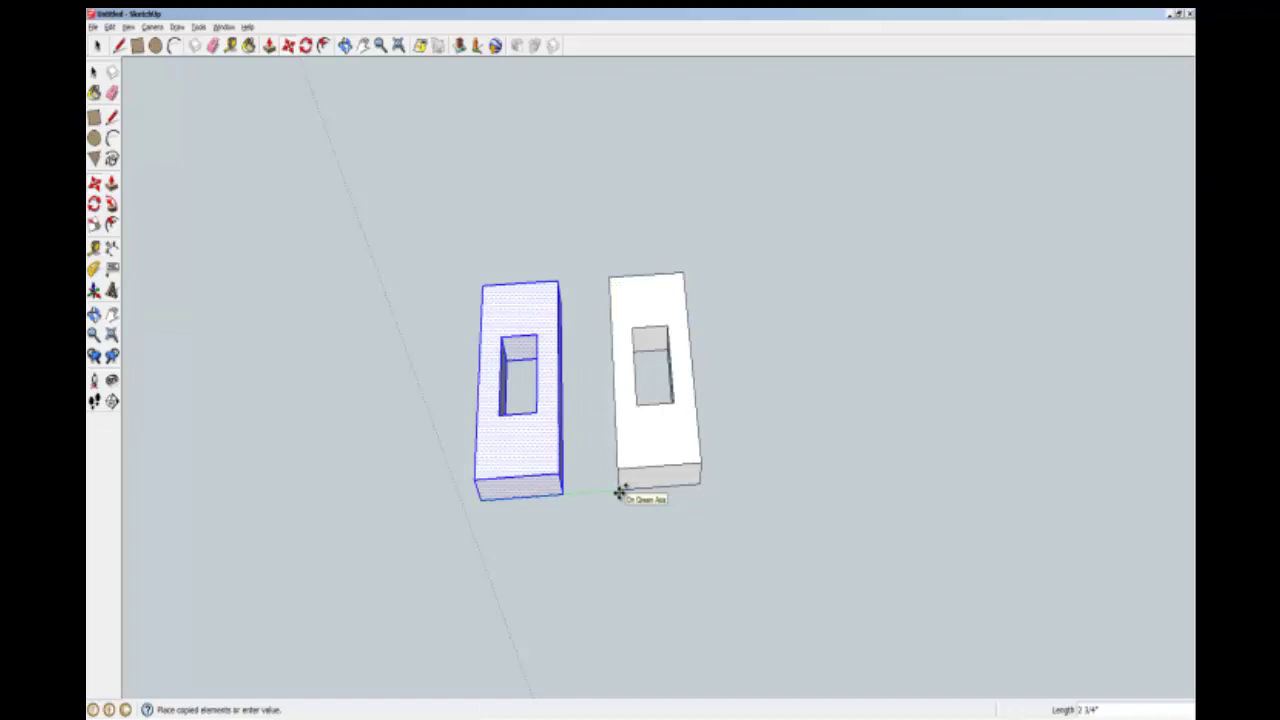
pyautogui.click(620, 493)
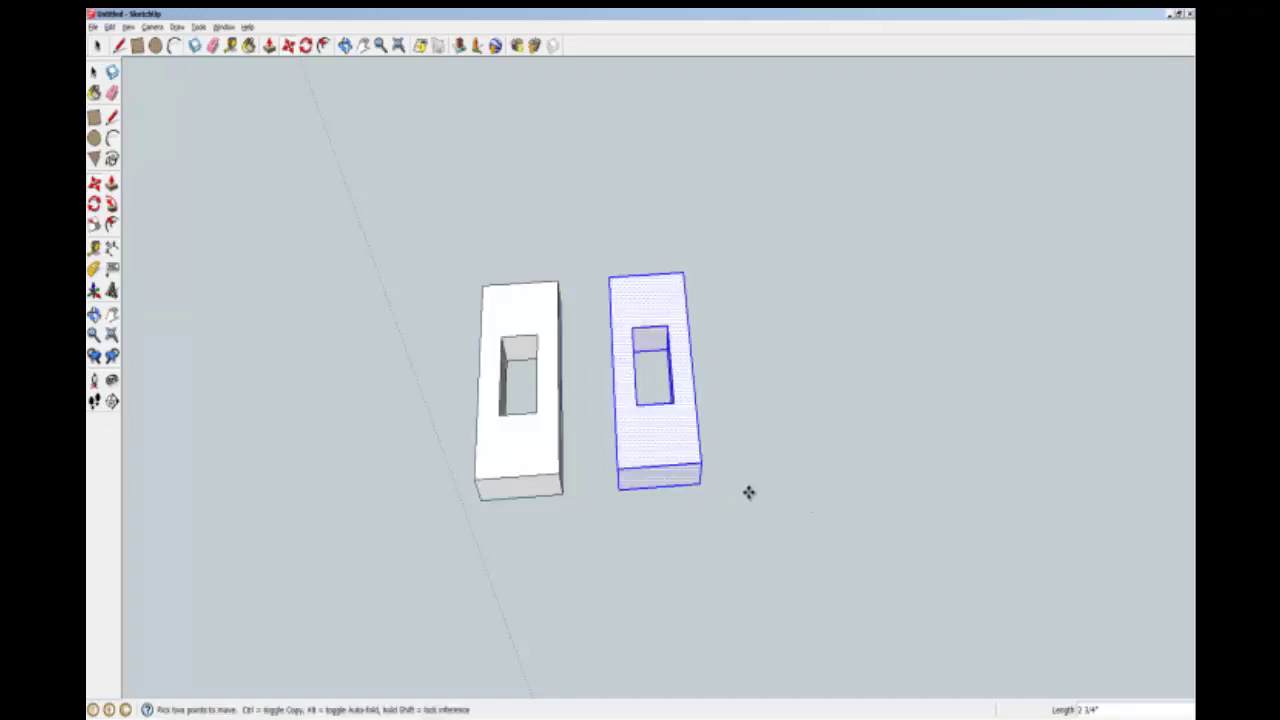
pyautogui.click(620, 490)
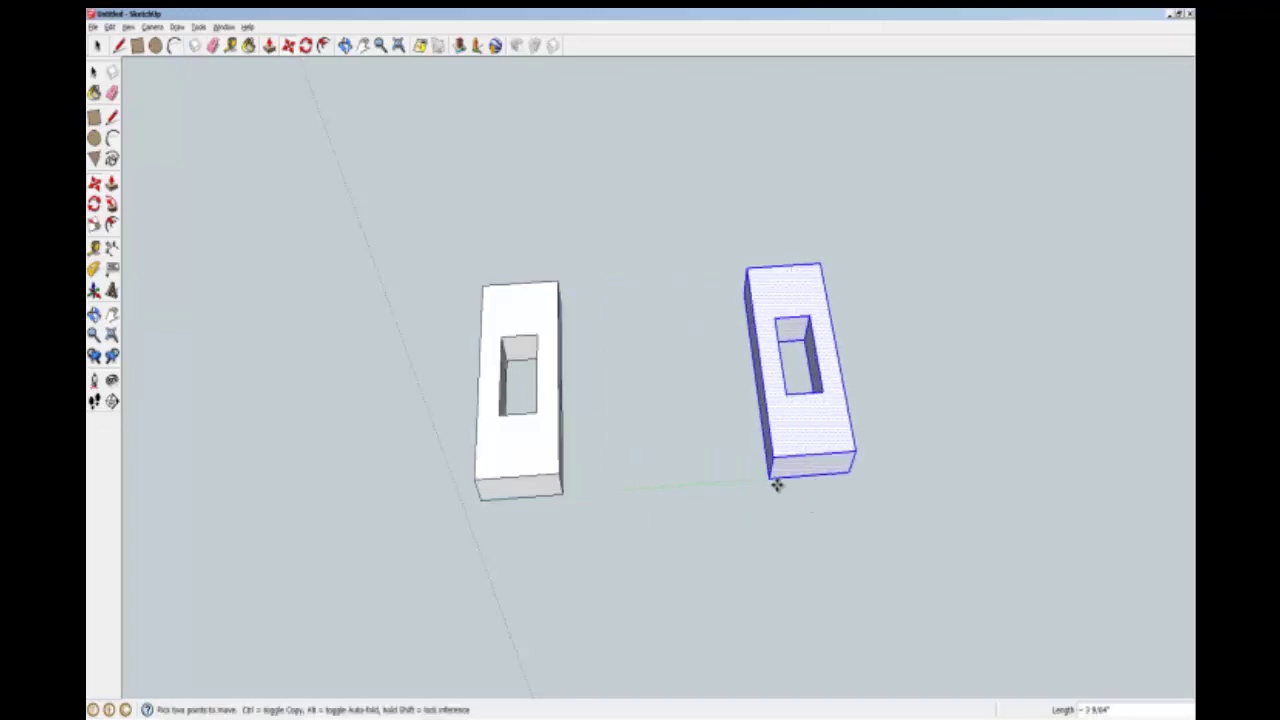
pyautogui.press('ctrl')
pyautogui.click(776, 481)
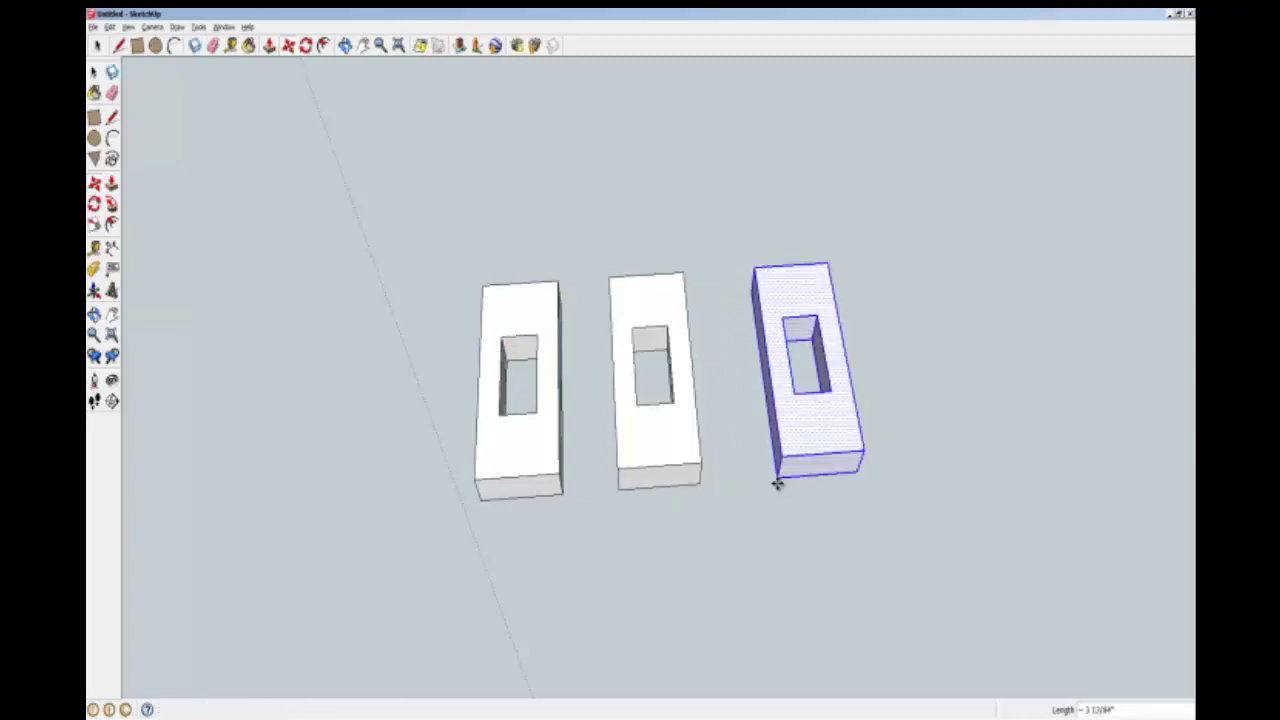
# - Clear the selection and switch to the top view
pyautogui.press('space')
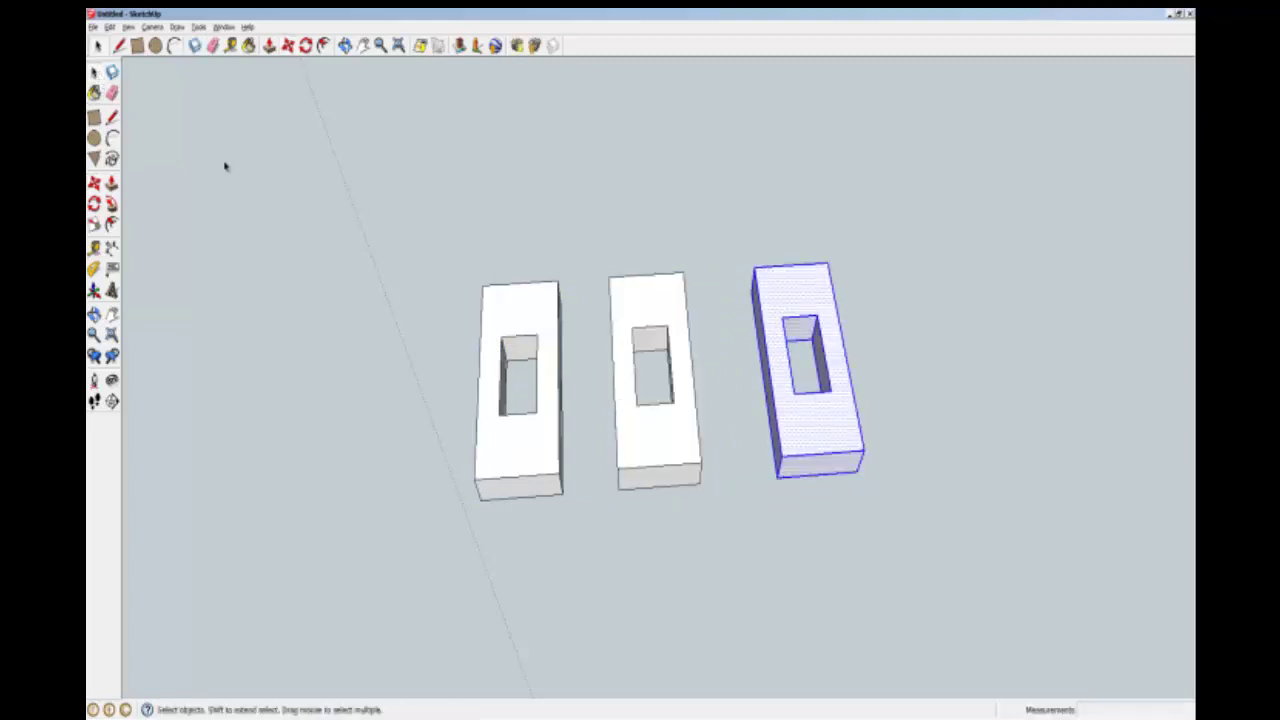
pyautogui.click(320, 180)
pyautogui.press('t')
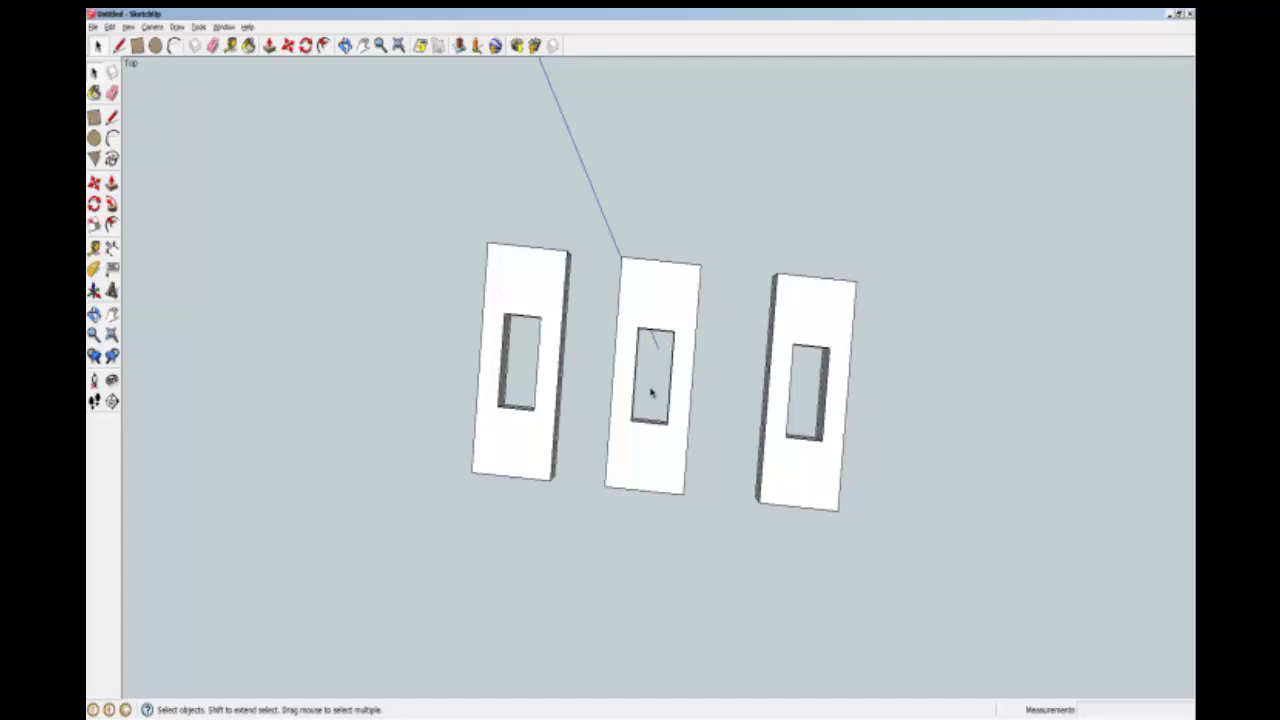
# - Draw a line from the middle block's right edge to its opening
pyautogui.click(112, 119)
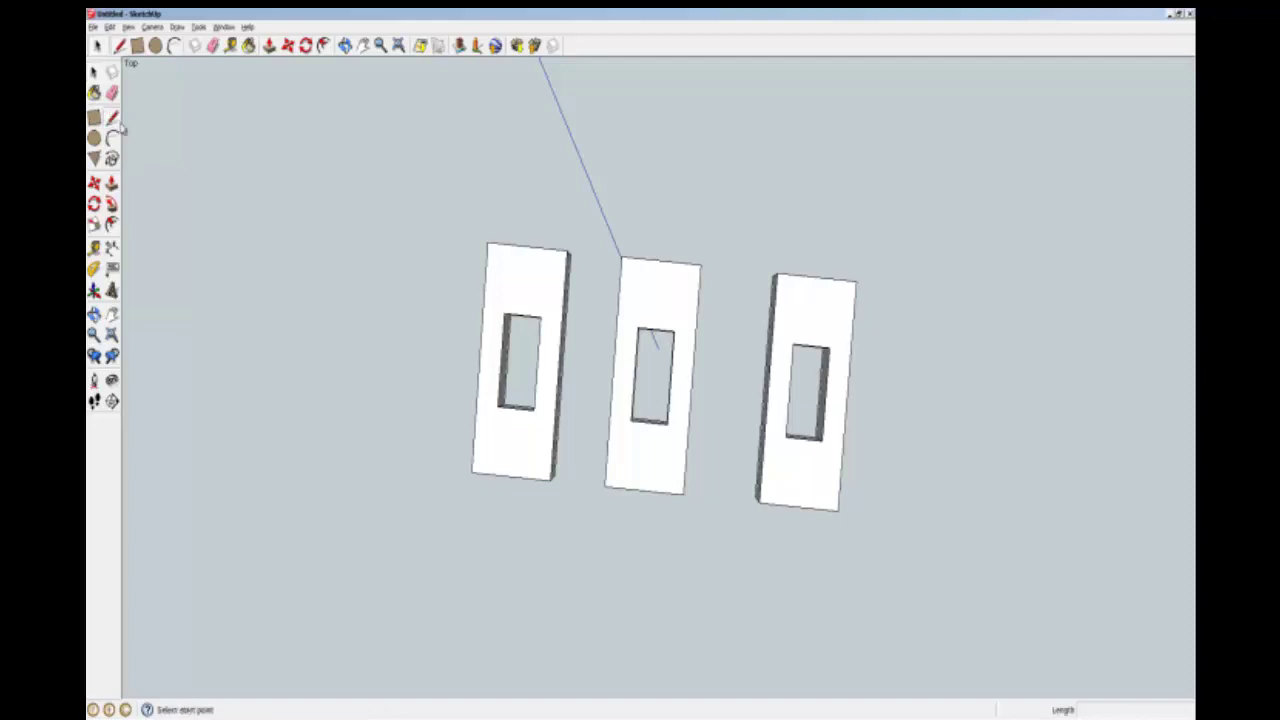
pyautogui.click(694, 375)
pyautogui.click(672, 378)
# - Place two parallel guides 3/8 apart across the blocks
pyautogui.click(94, 248)
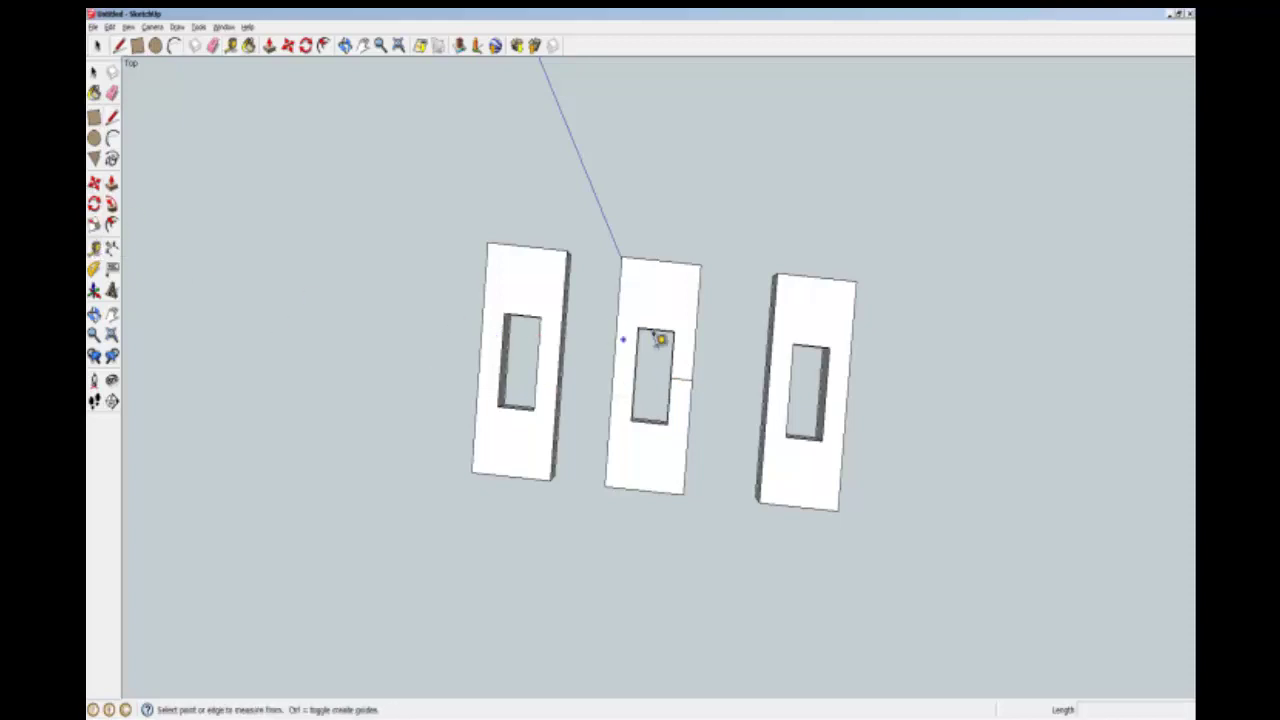
pyautogui.click(688, 368)
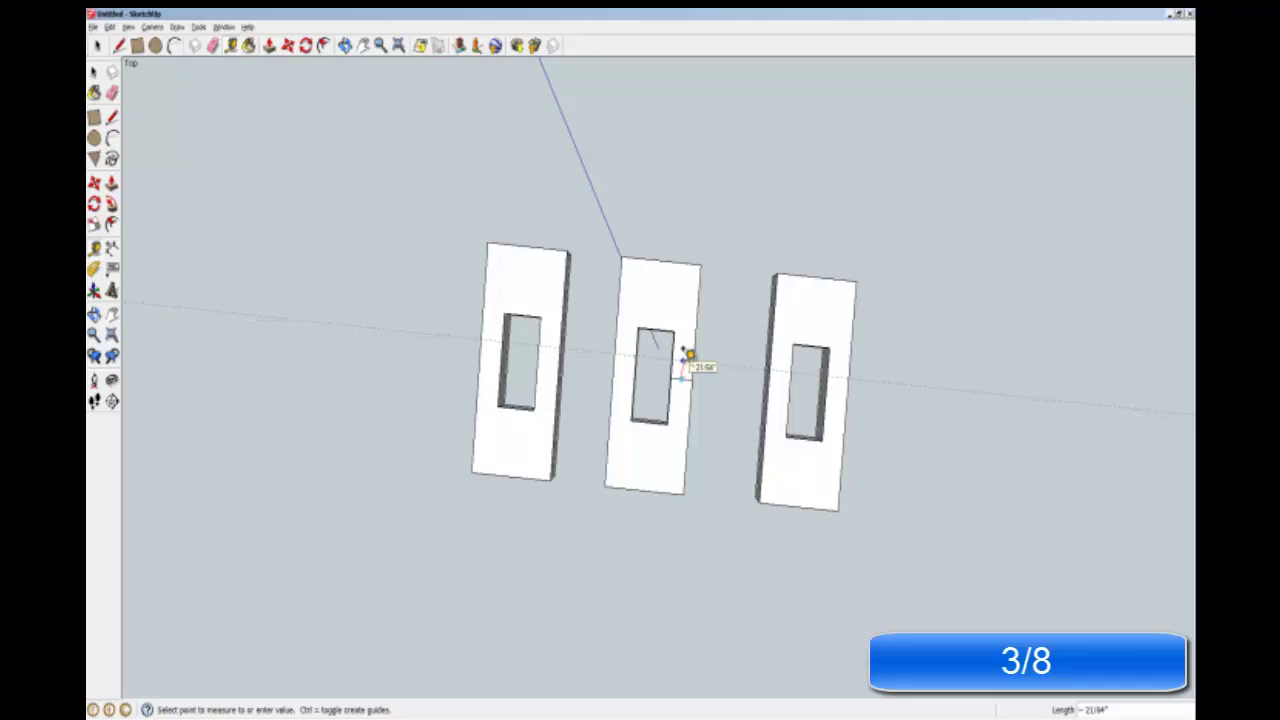
pyautogui.write('3/8')
pyautogui.click(688, 356)
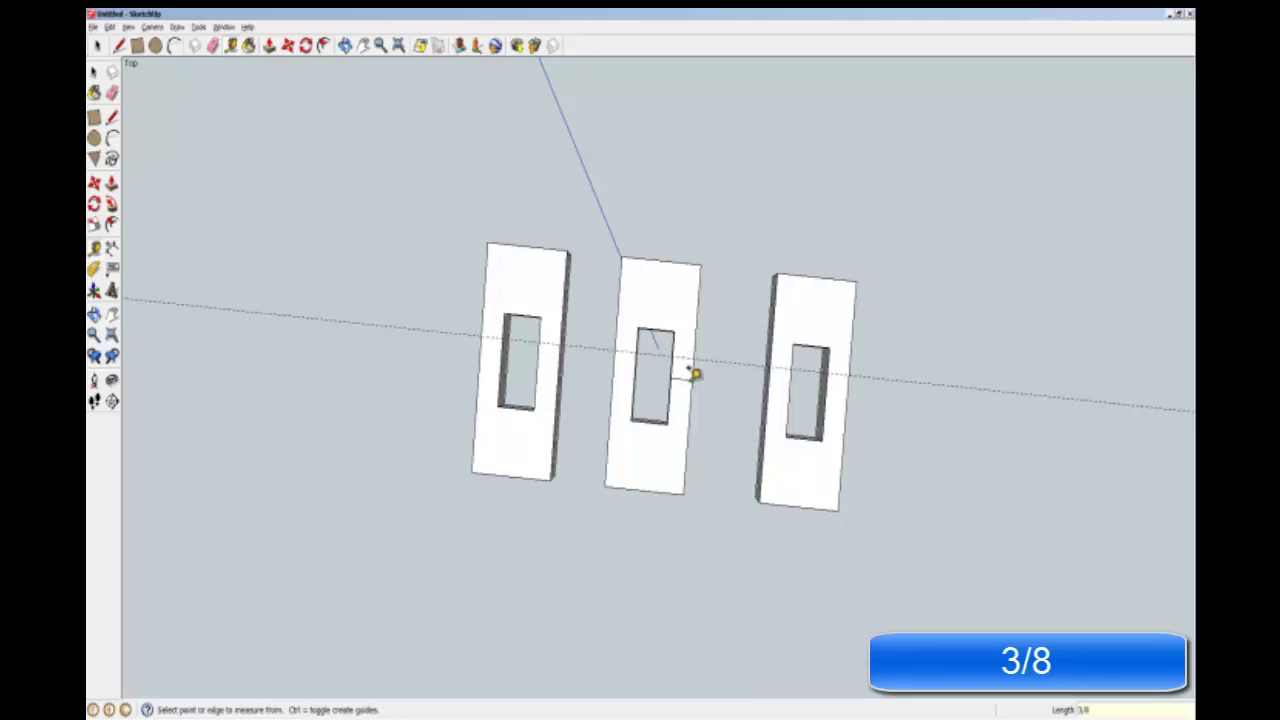
pyautogui.click(686, 373)
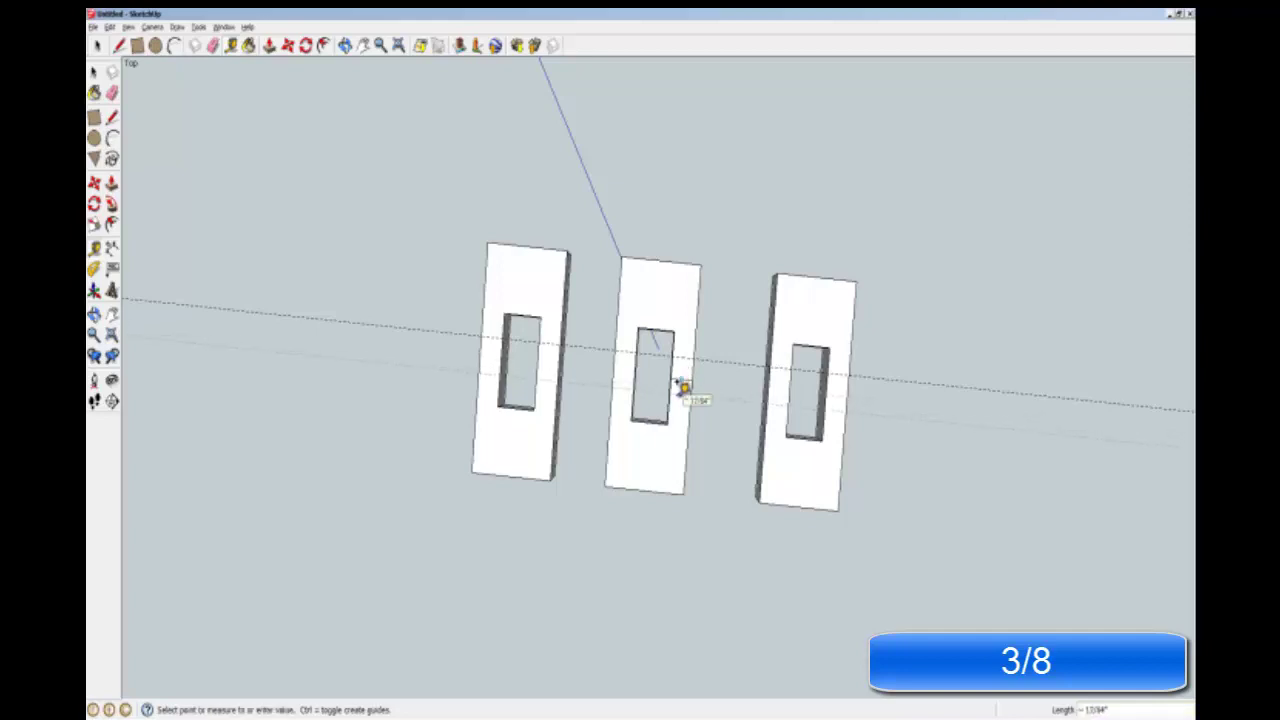
pyautogui.write('3/8')
pyautogui.press('Return')
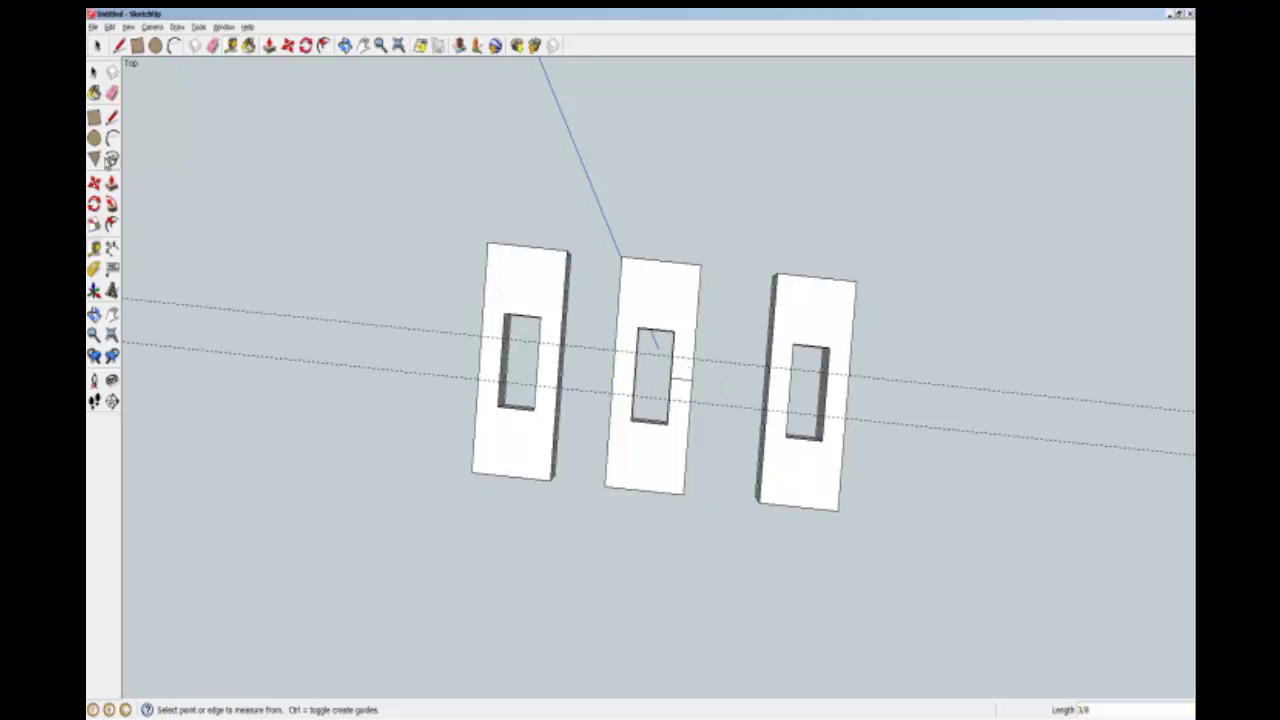
# - Draw a rectangle bridging the middle block's hole and its long edge
pyautogui.click(112, 117)
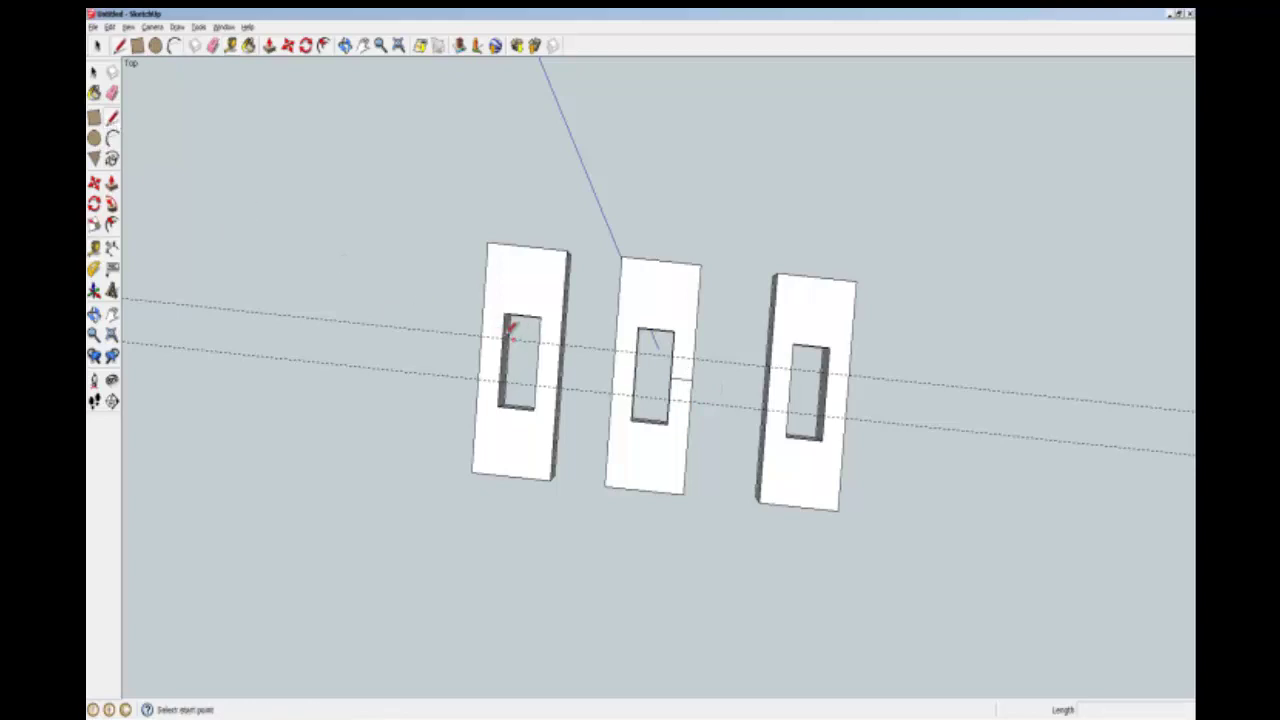
pyautogui.click(95, 118)
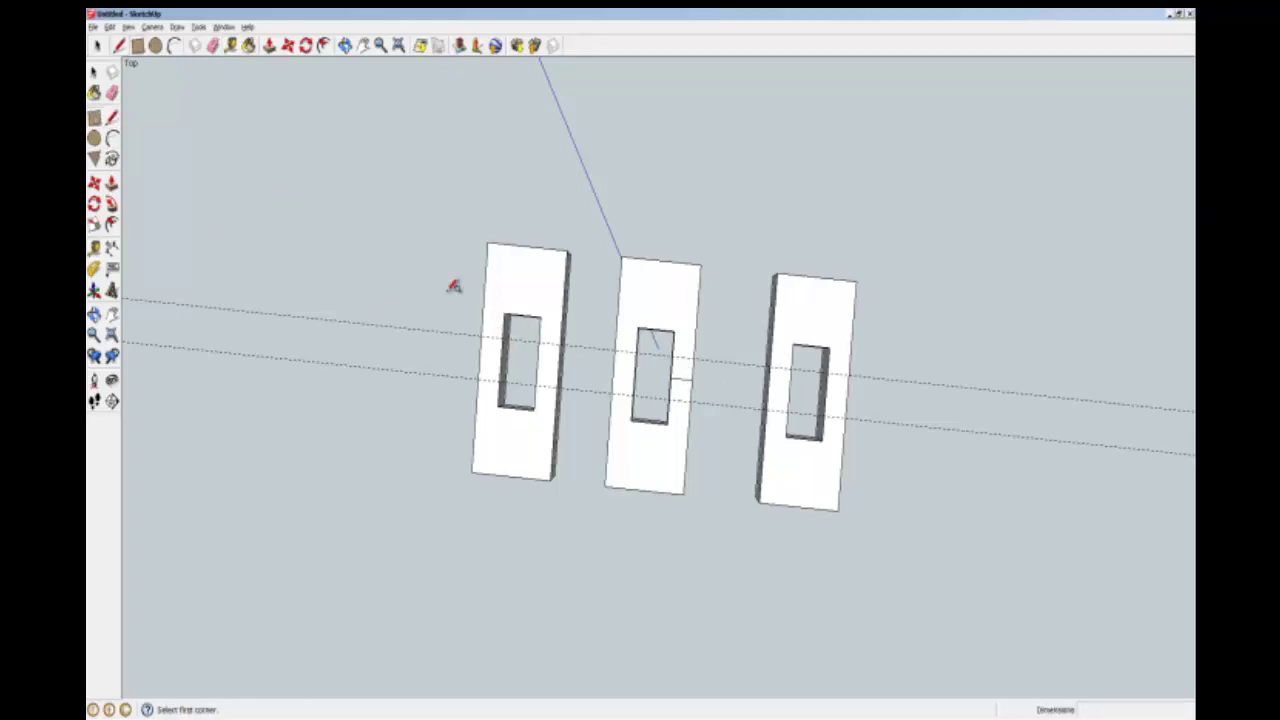
pyautogui.click(673, 357)
pyautogui.click(697, 393)
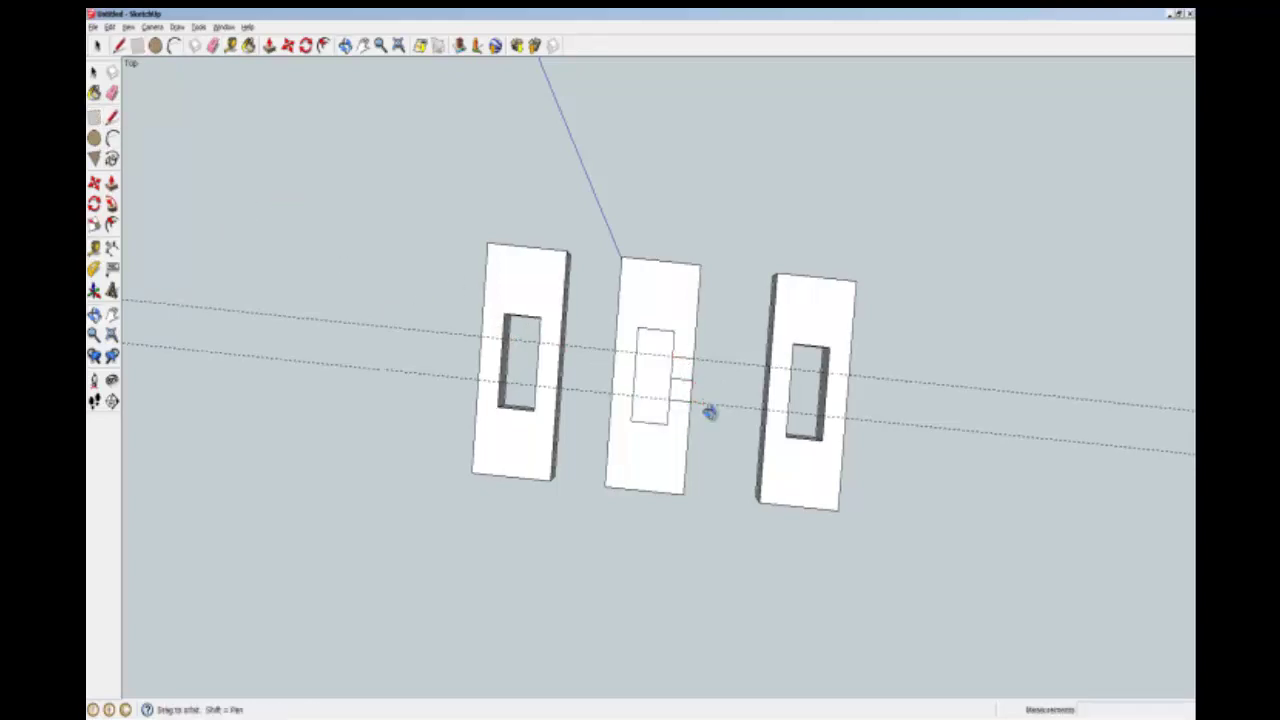
pyautogui.moveTo(709, 409)
pyautogui.mouseDown(button='middle')
pyautogui.moveTo(540, 248)
pyautogui.moveTo(626, 349)
pyautogui.moveTo(594, 263)
pyautogui.mouseUp(button='middle')
# - Push/Pull the bridging faces through to cut the notch out to the side
pyautogui.click(111, 183)
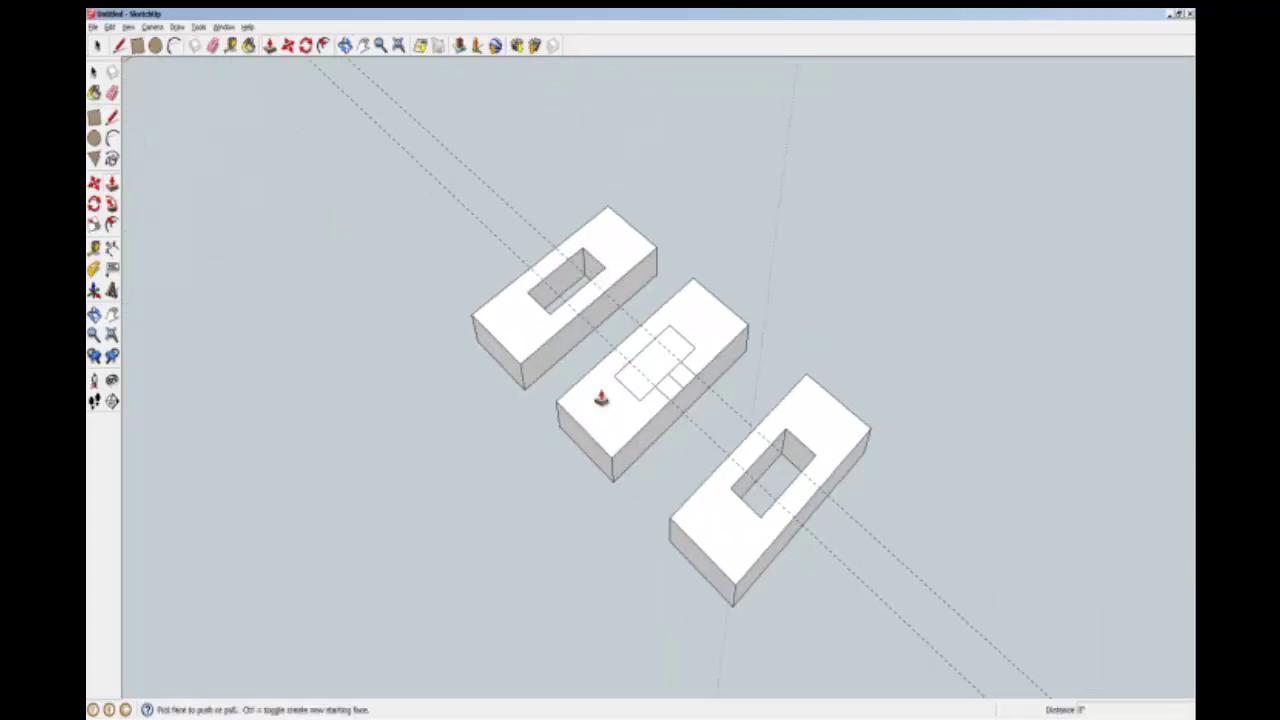
pyautogui.click(655, 374)
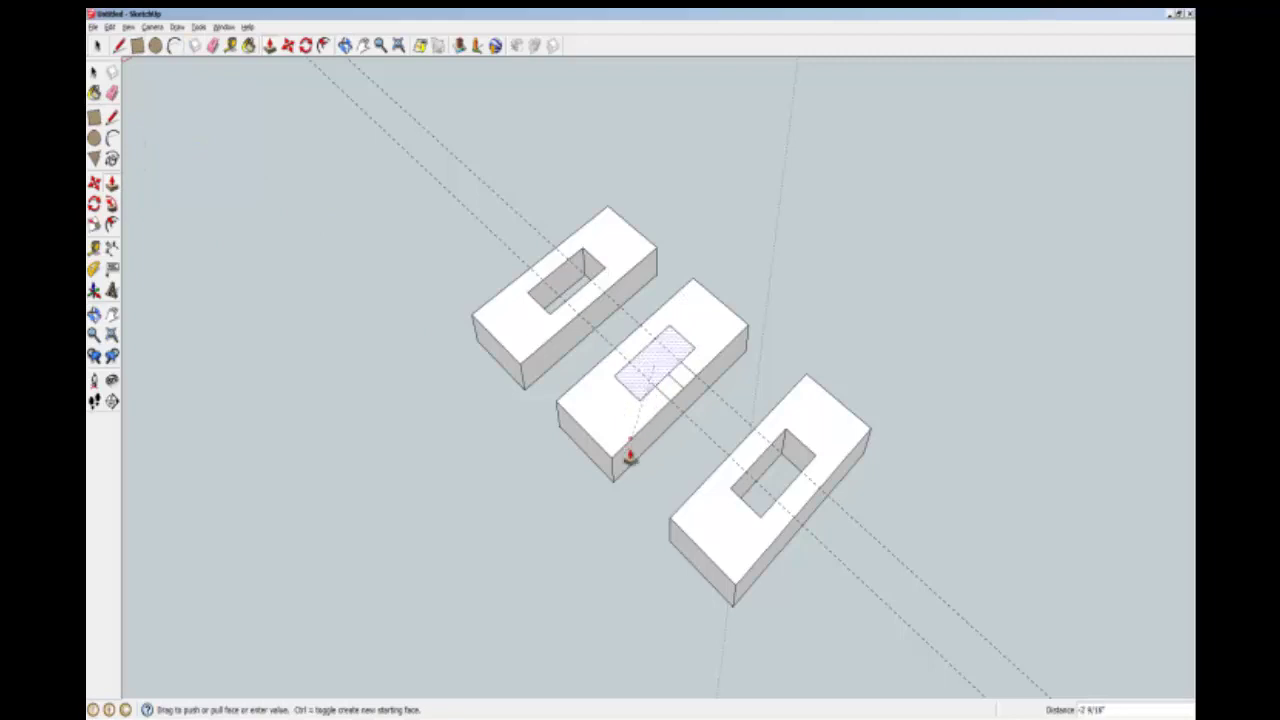
pyautogui.click(614, 487)
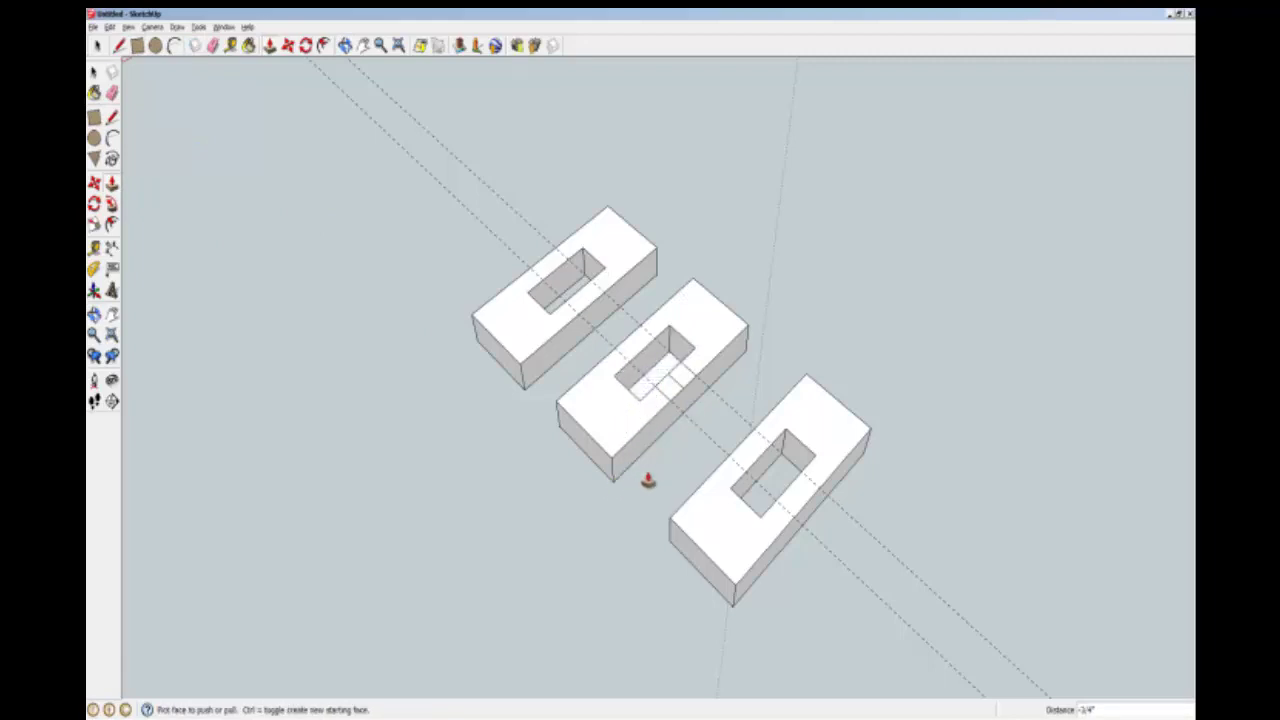
pyautogui.click(671, 397)
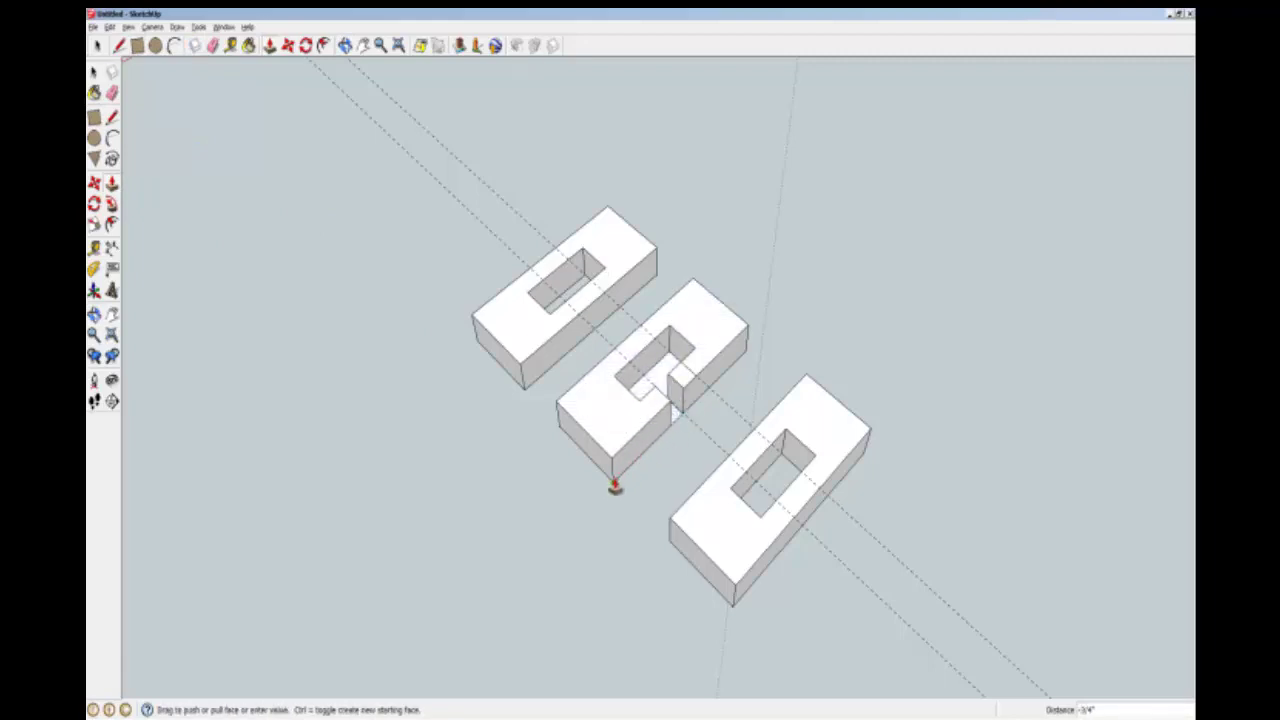
pyautogui.click(614, 487)
pyautogui.click(677, 405)
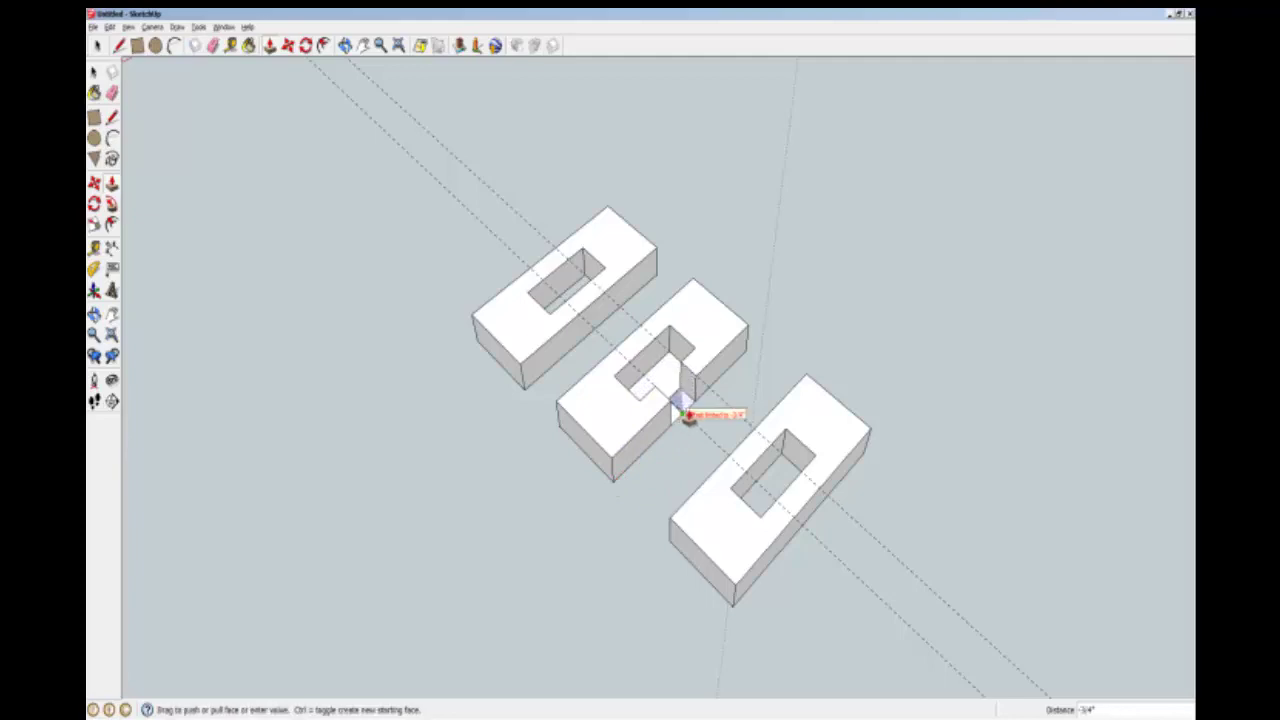
pyautogui.click(687, 415)
pyautogui.moveTo(680, 457)
pyautogui.mouseDown(button='middle')
pyautogui.moveTo(578, 510)
pyautogui.moveTo(505, 465)
pyautogui.mouseUp(button='middle')
# - Erase the stray guide line and leftover notch edges, then check the C-shaped block
pyautogui.press('e')
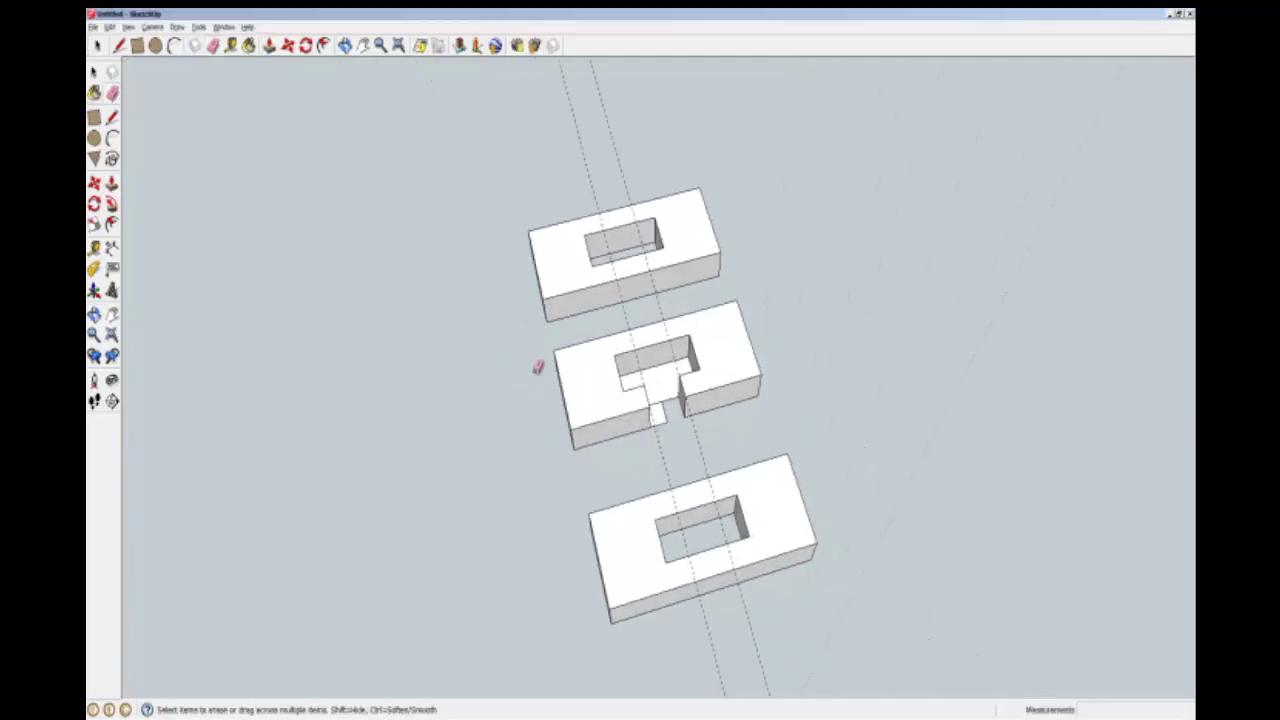
pyautogui.click(655, 418)
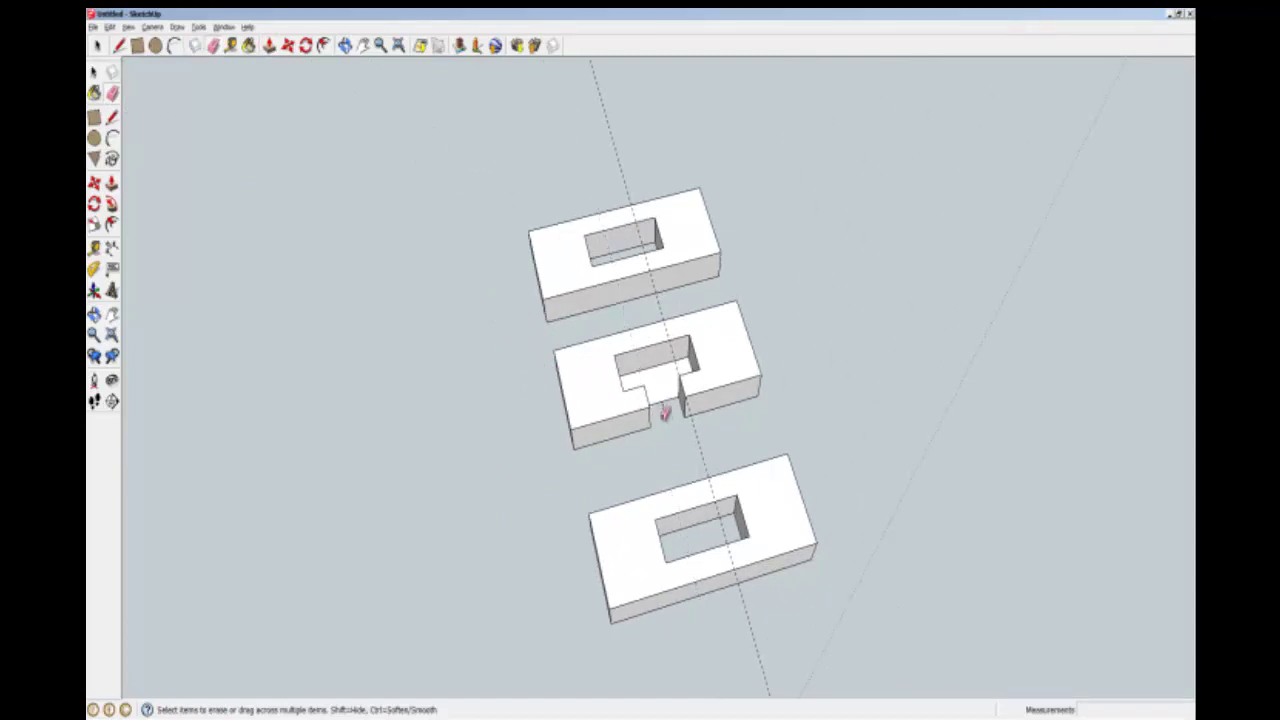
pyautogui.click(667, 402)
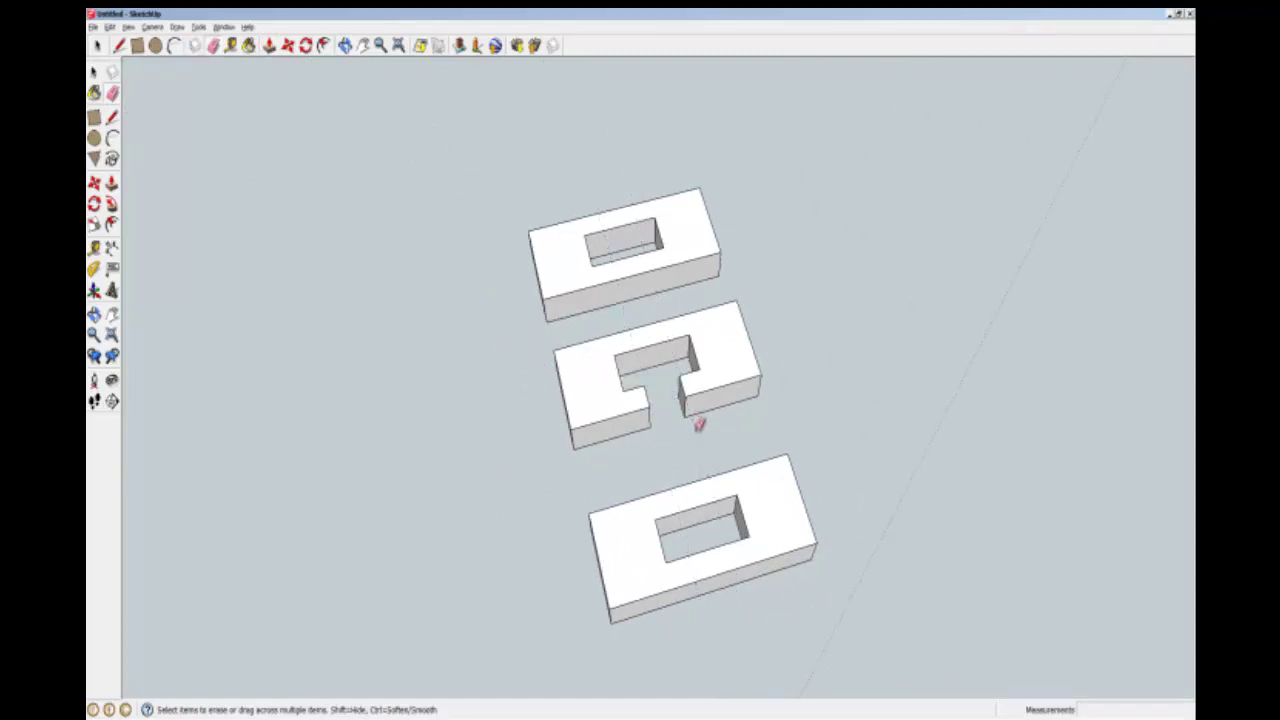
pyautogui.moveTo(602, 452)
pyautogui.mouseDown(button='middle')
pyautogui.moveTo(954, 323)
pyautogui.moveTo(623, 523)
pyautogui.moveTo(749, 603)
pyautogui.moveTo(720, 637)
pyautogui.moveTo(684, 522)
pyautogui.mouseUp(button='middle')
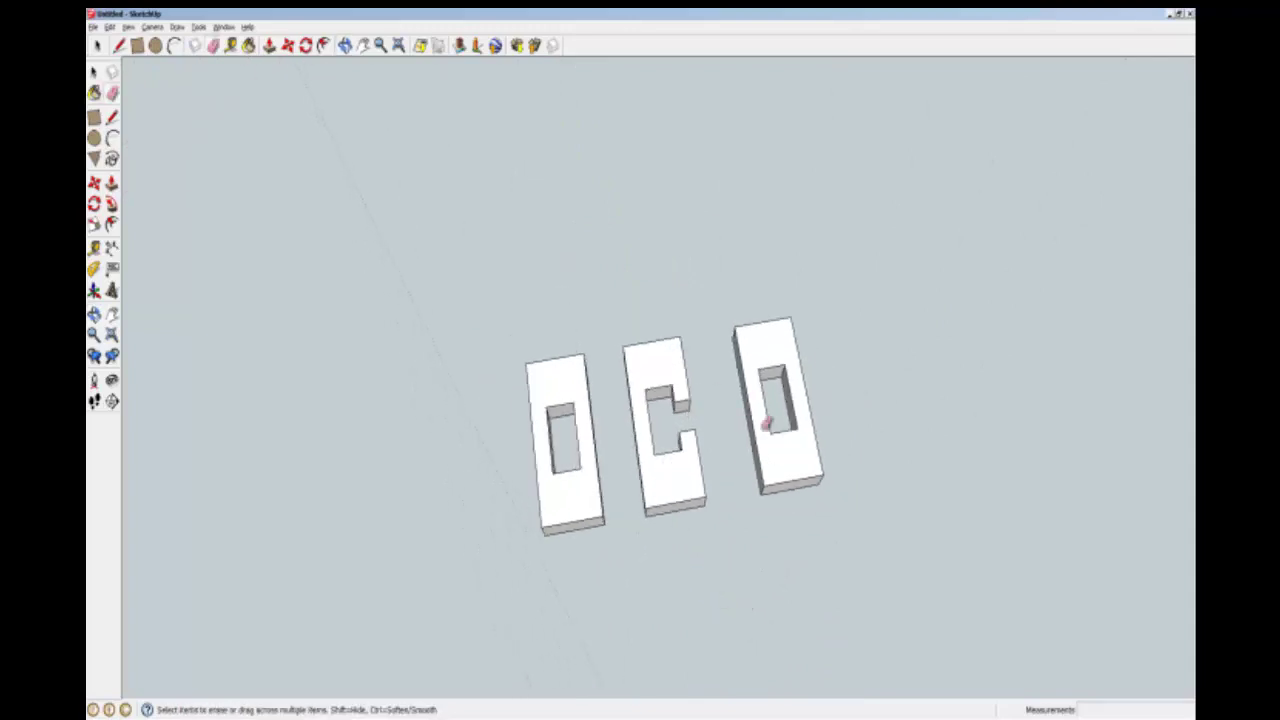
pyautogui.moveTo(766, 424)
pyautogui.mouseDown(button='middle')
pyautogui.moveTo(731, 503)
pyautogui.moveTo(686, 526)
pyautogui.moveTo(694, 508)
pyautogui.mouseUp(button='middle')
pyautogui.scroll(3, 838, 454)
# - Measure from the right hole's bottom and top edges to place two parallel guides across it
pyautogui.scroll(1, 837, 451)
pyautogui.scroll(2, 831, 449)
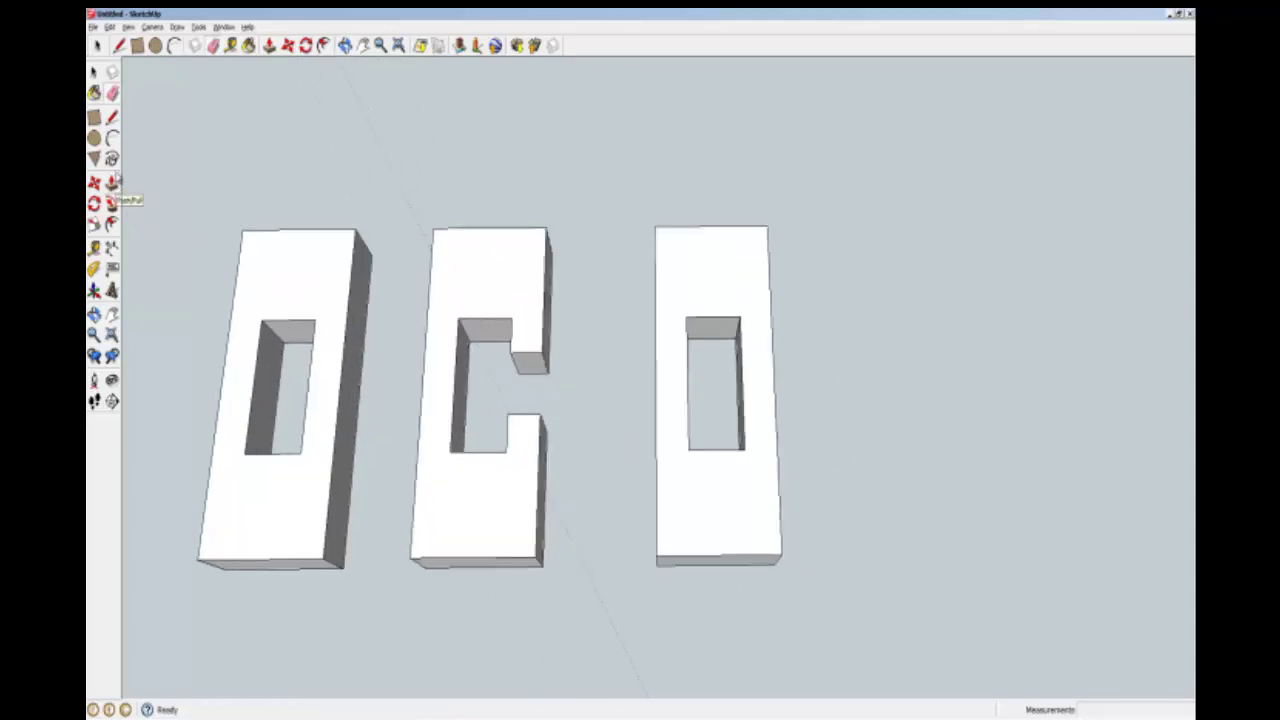
pyautogui.click(94, 248)
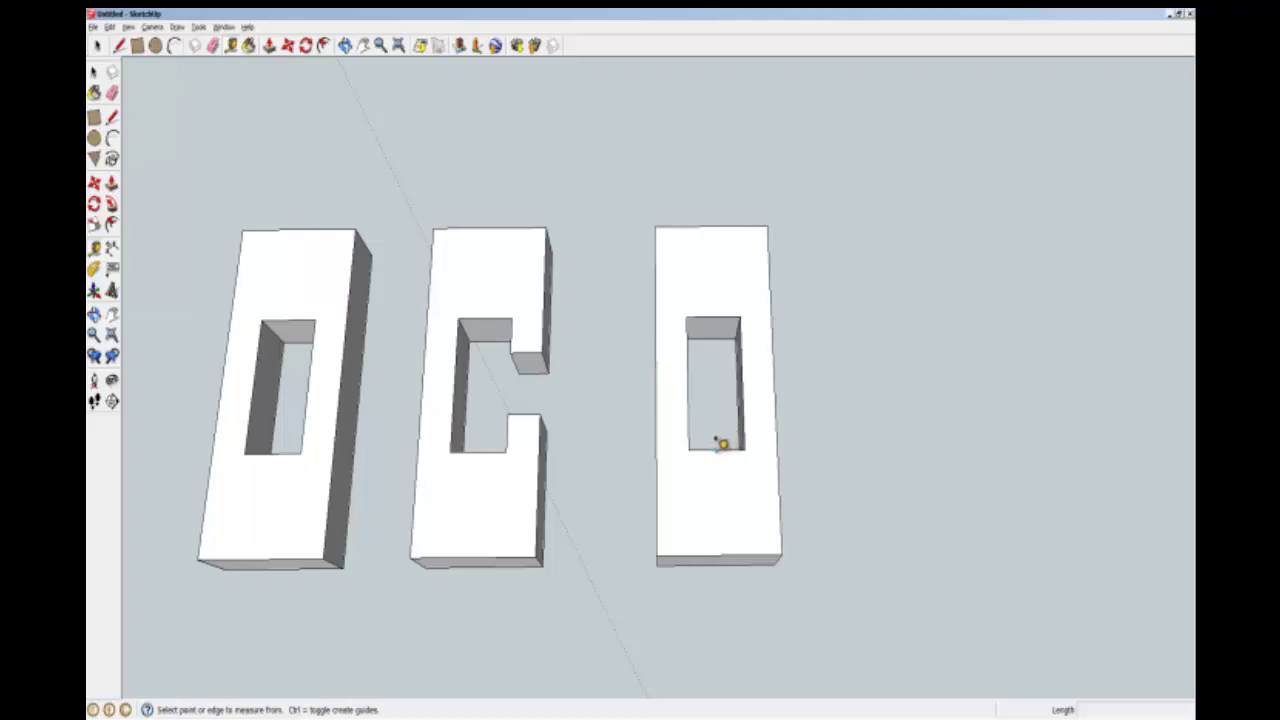
pyautogui.click(718, 447)
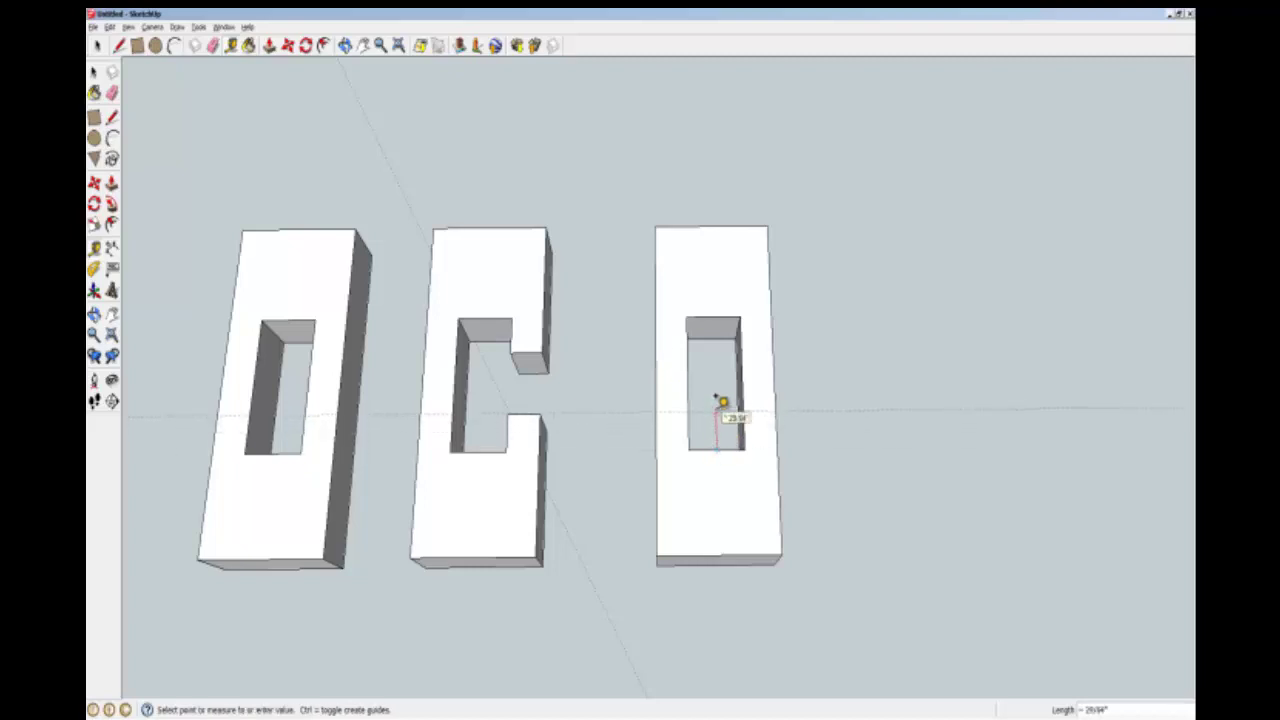
pyautogui.moveTo(722, 400); pyautogui.dragTo(543, 217, button='middle')
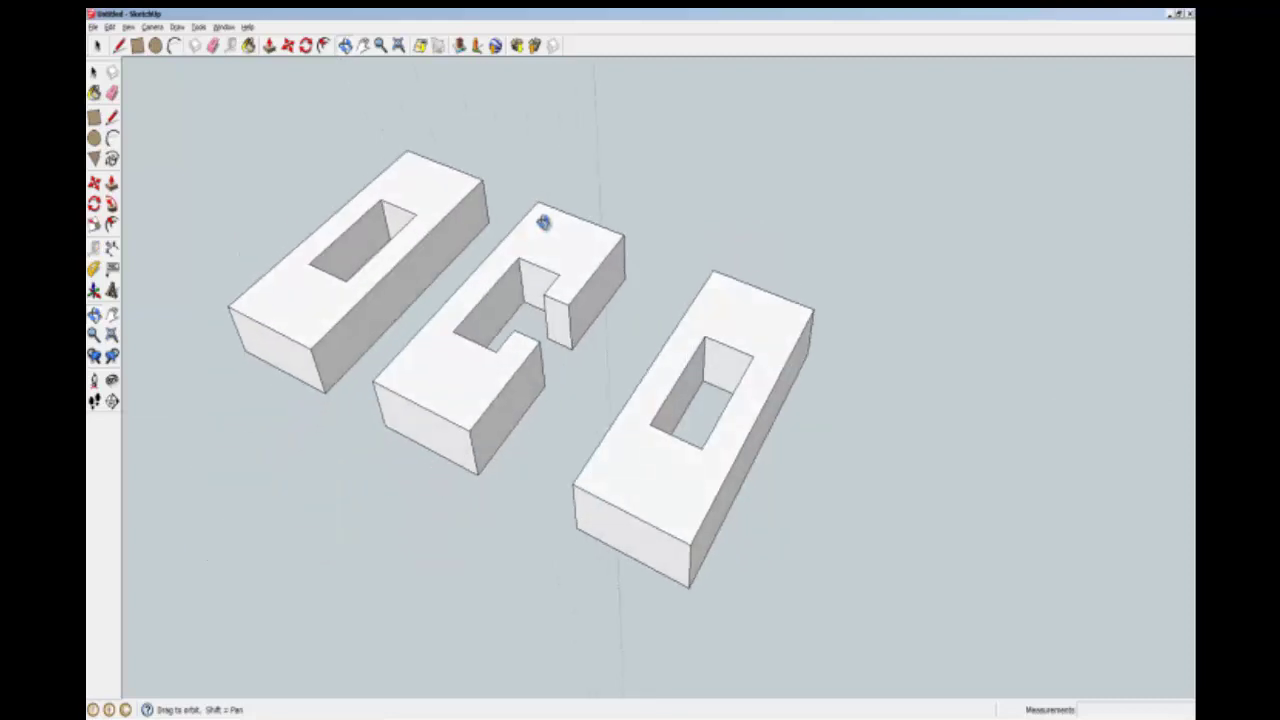
pyautogui.click(676, 382)
pyautogui.click(731, 345)
pyautogui.click(725, 375)
# - Draw a small rectangle between the guides and push it through the right block's side
pyautogui.press('r')
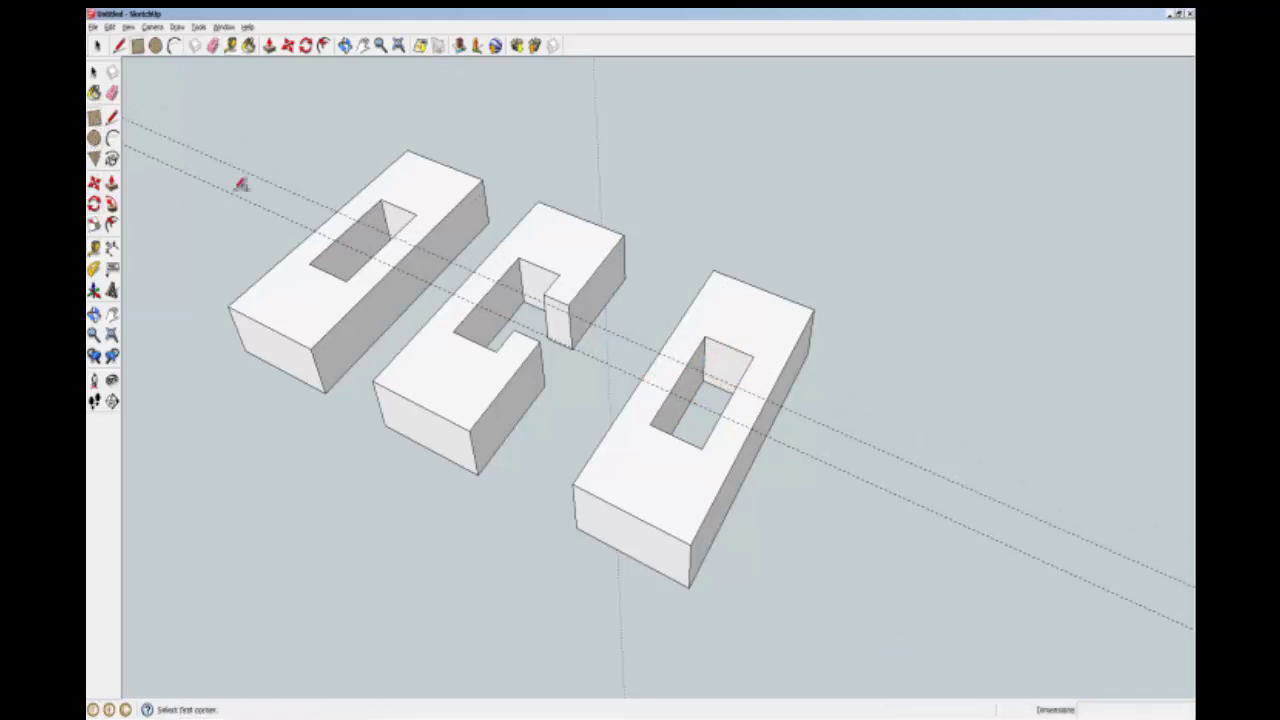
pyautogui.click(733, 413)
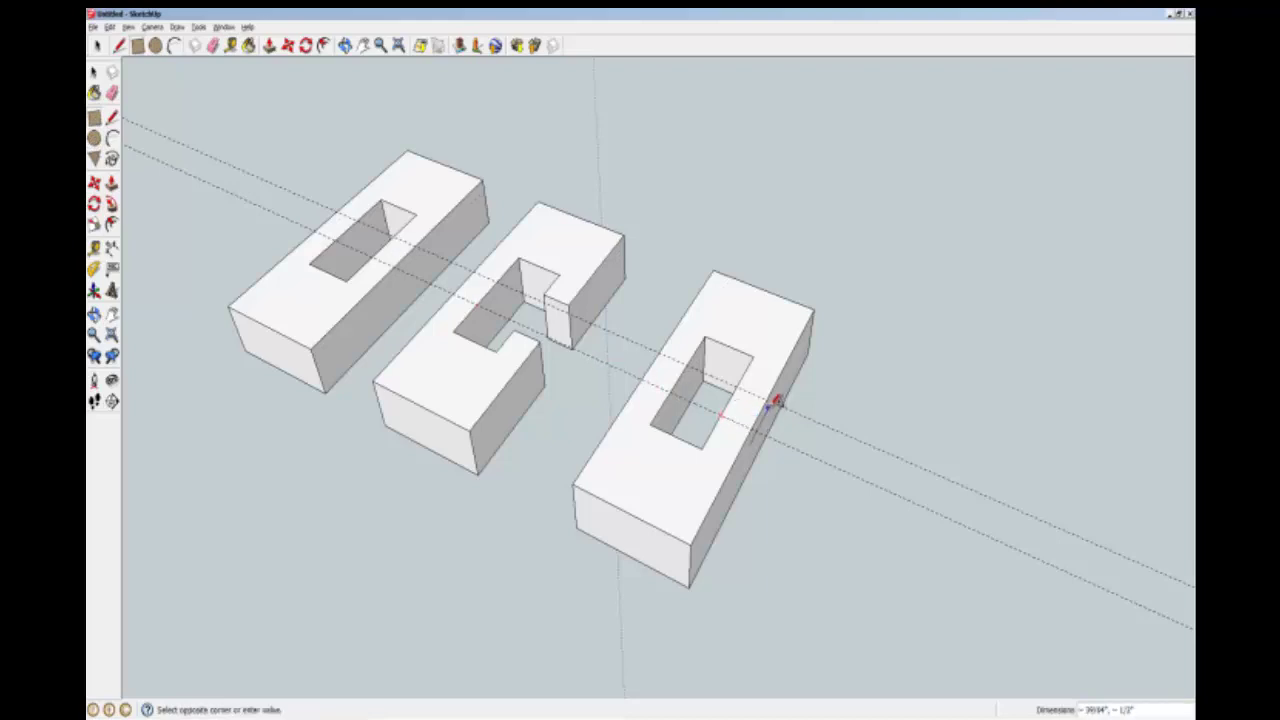
pyautogui.click(787, 414)
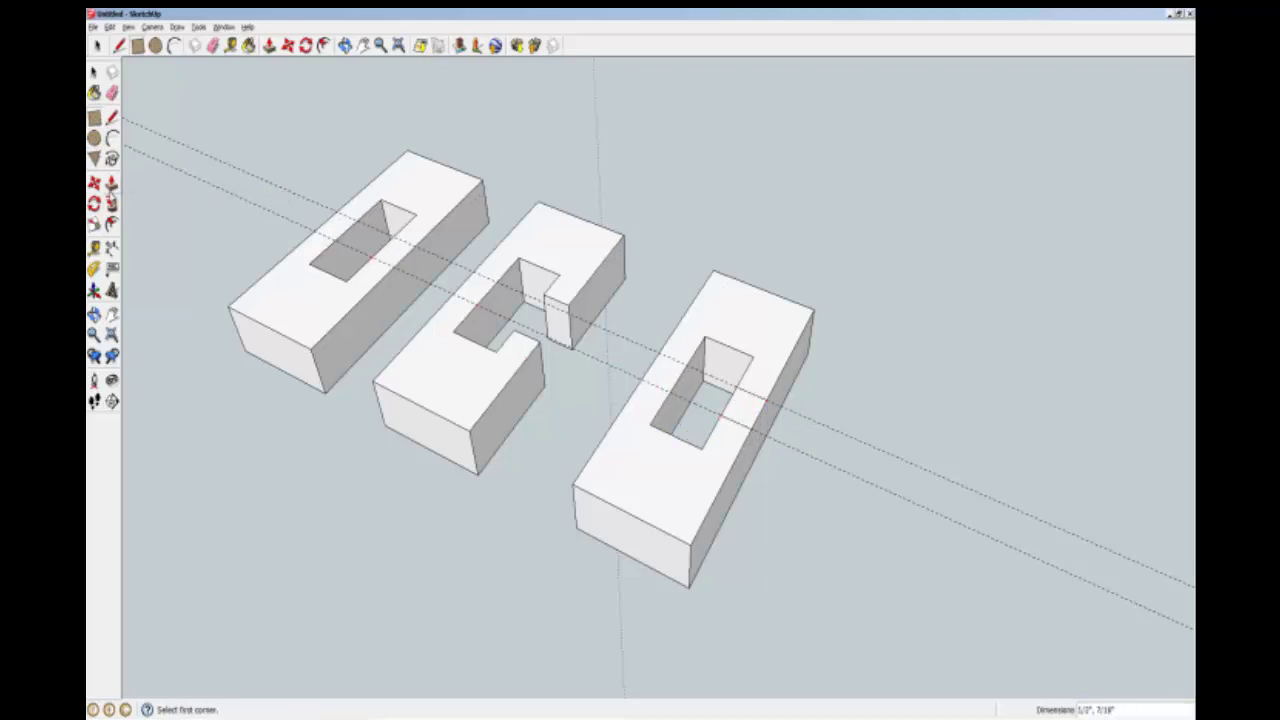
pyautogui.press('p')
pyautogui.click(757, 410)
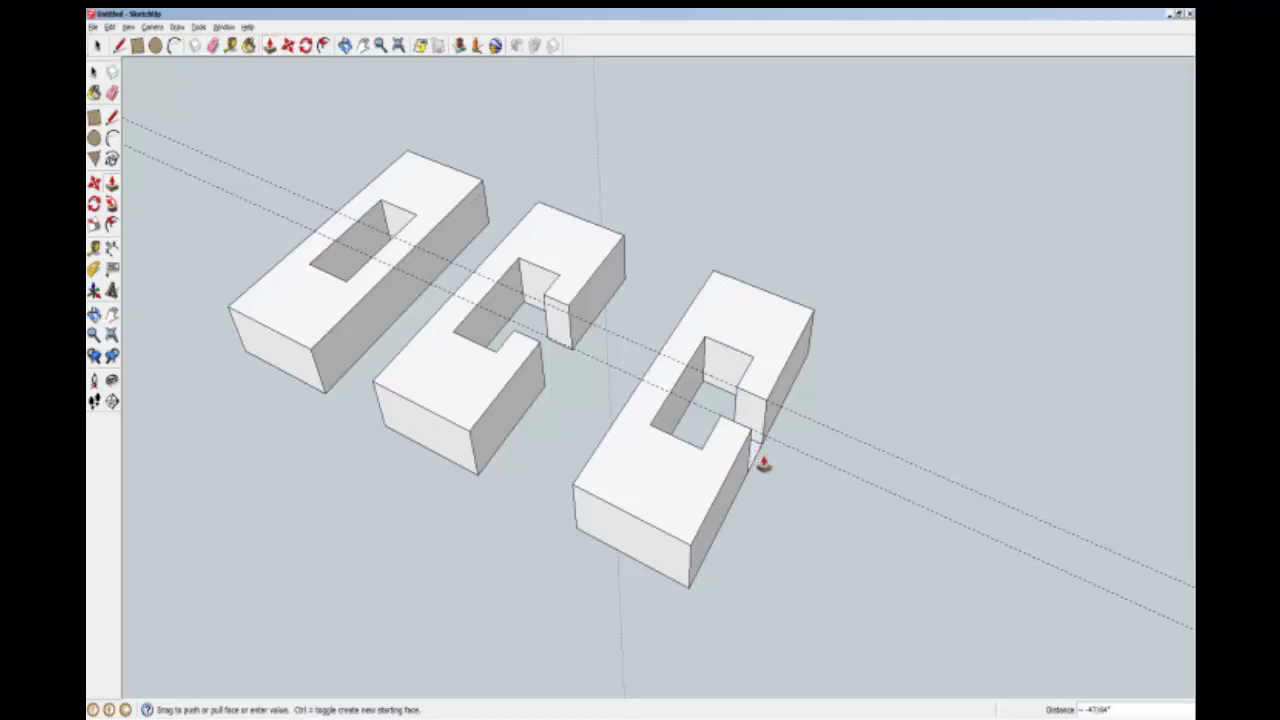
pyautogui.click(763, 463)
pyautogui.moveTo(818, 493)
pyautogui.mouseDown(button='middle')
pyautogui.moveTo(531, 163)
pyautogui.moveTo(634, 374)
pyautogui.mouseUp(button='middle')
# - Erase the leftover face at the notch bottom and the left guide line through the notch
pyautogui.click(112, 93)
pyautogui.moveTo(457, 277); pyautogui.dragTo(314, 380, button='middle')
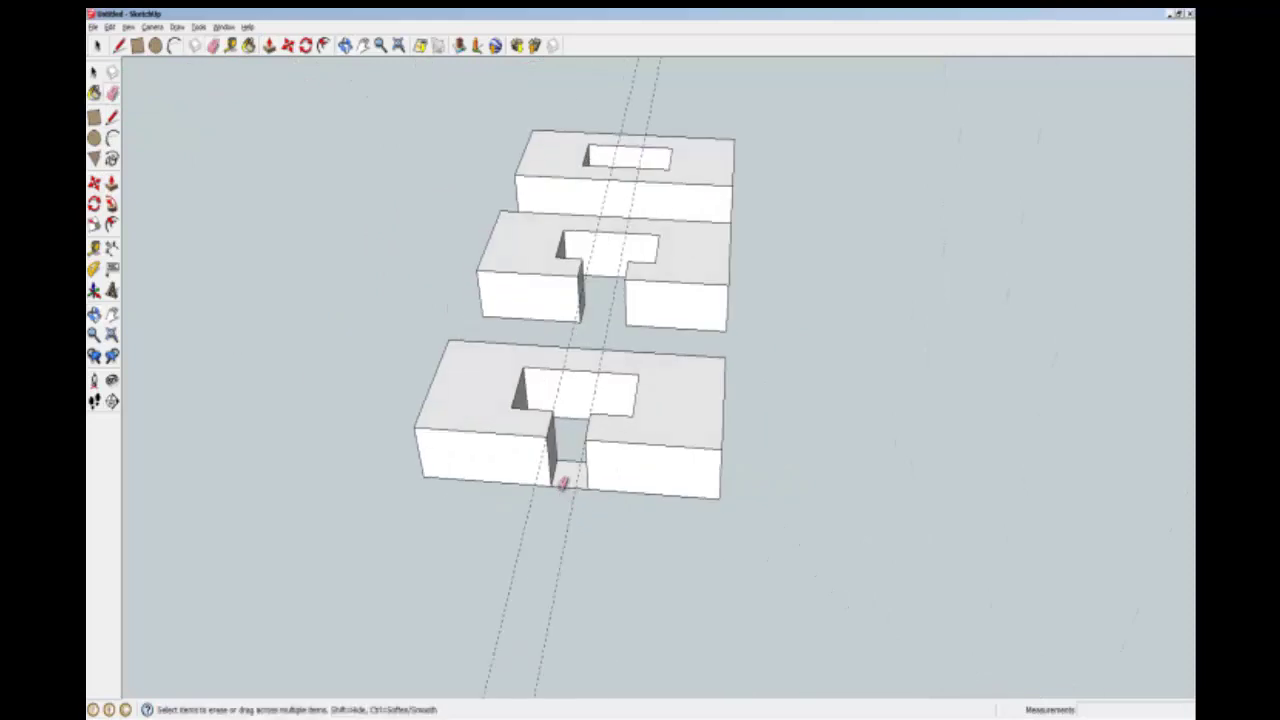
pyautogui.click(563, 483)
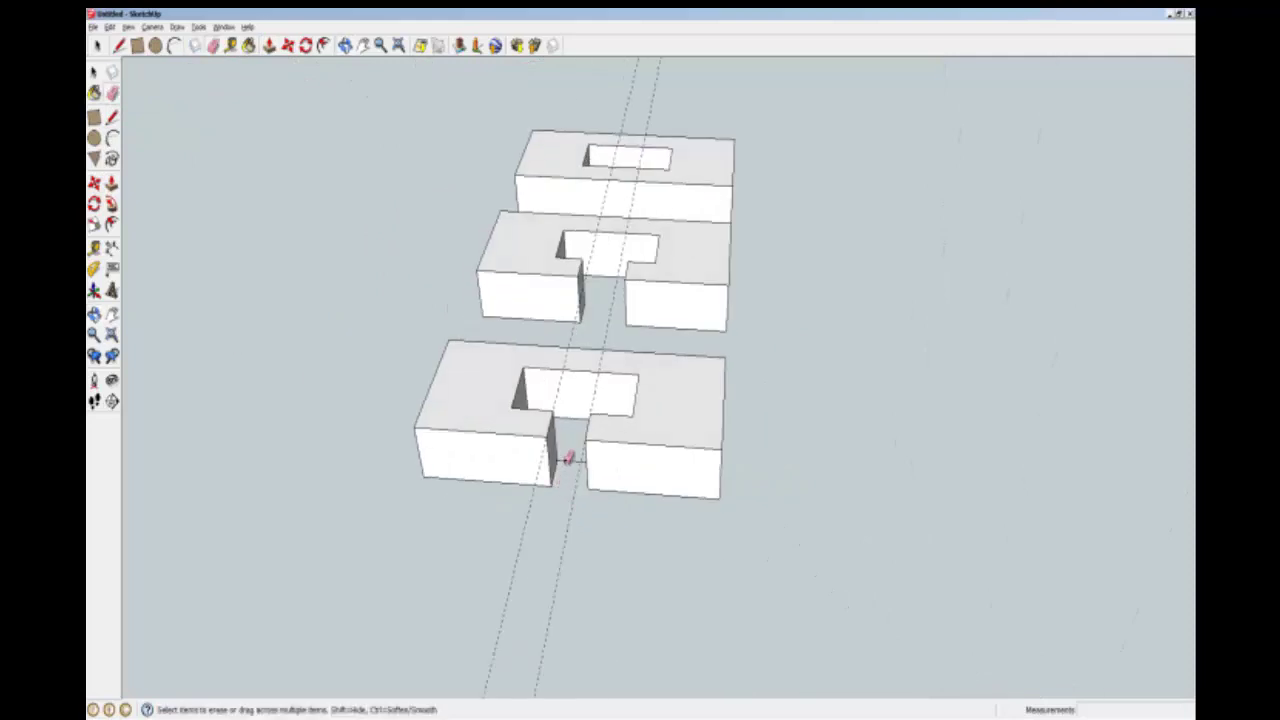
pyautogui.click(531, 510)
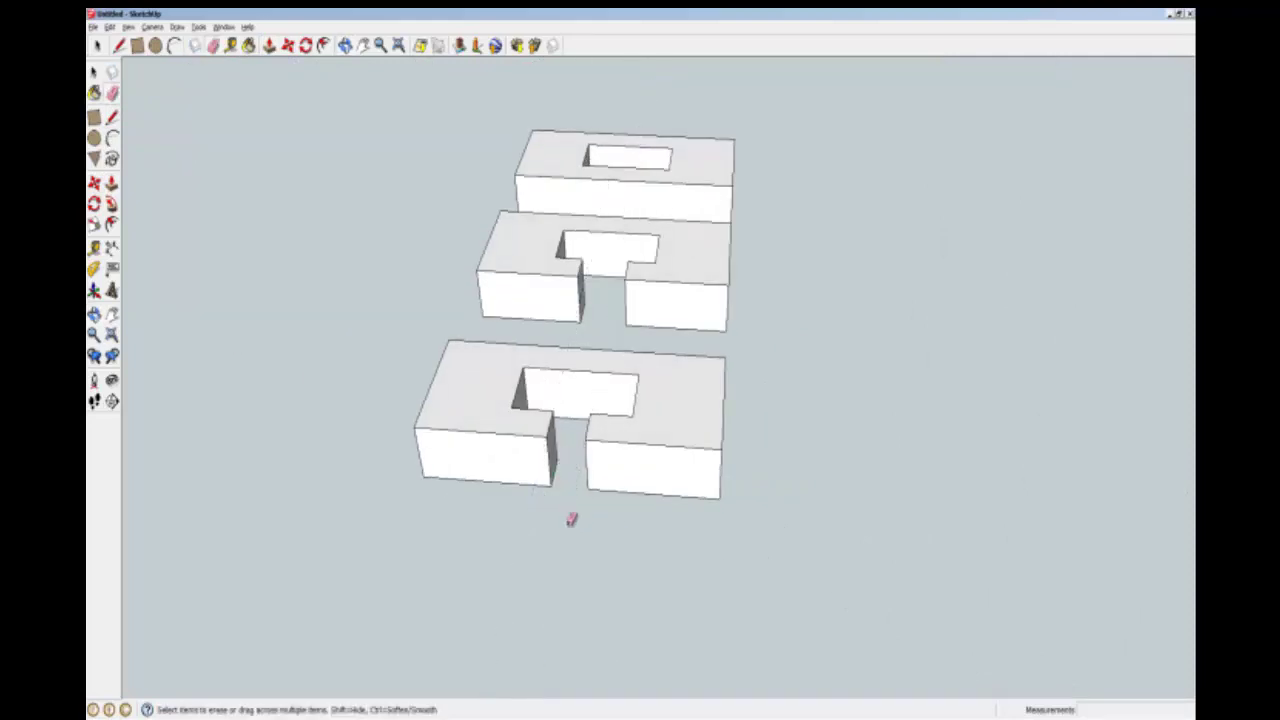
# - Orbit to a front view of the three finished blocks
pyautogui.moveTo(339, 457)
pyautogui.mouseDown(button='middle')
pyautogui.moveTo(643, 443)
pyautogui.moveTo(782, 562)
pyautogui.mouseUp(button='middle')
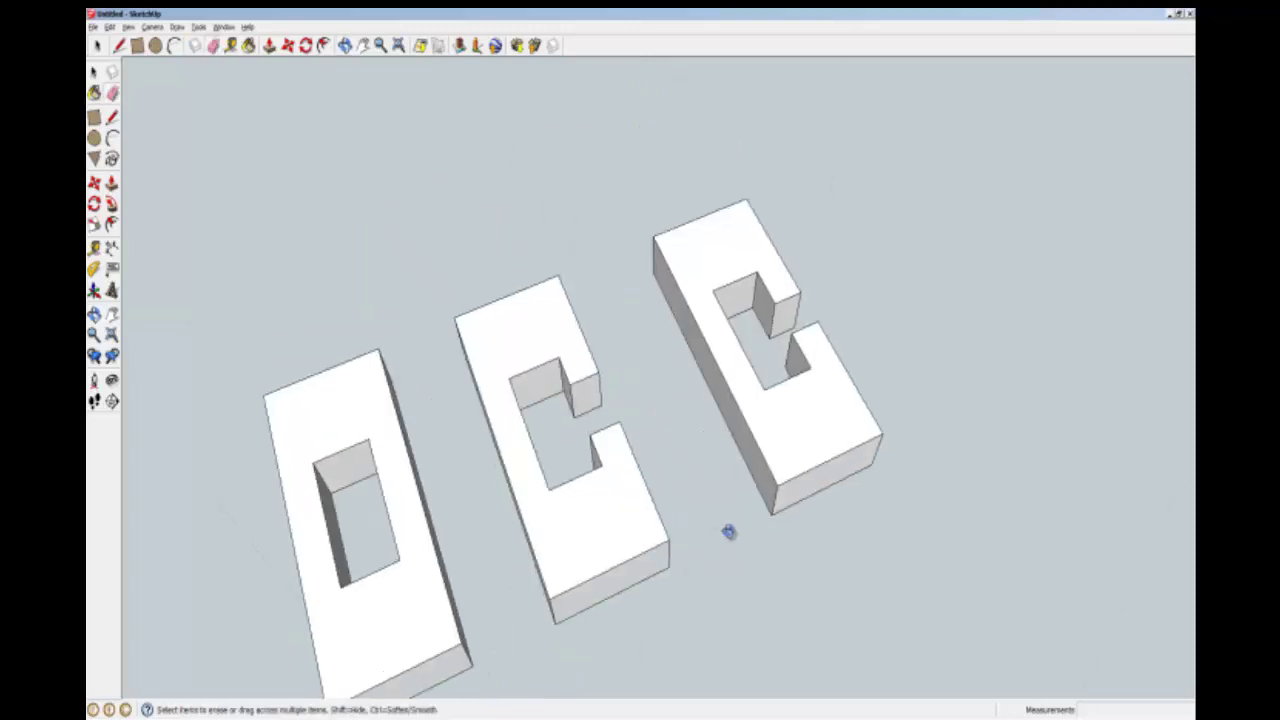
pyautogui.moveTo(728, 531); pyautogui.dragTo(629, 483, button='middle')
pyautogui.scroll(-3, 645, 450)
pyautogui.moveTo(660, 420); pyautogui.dragTo(630, 535, button='middle')
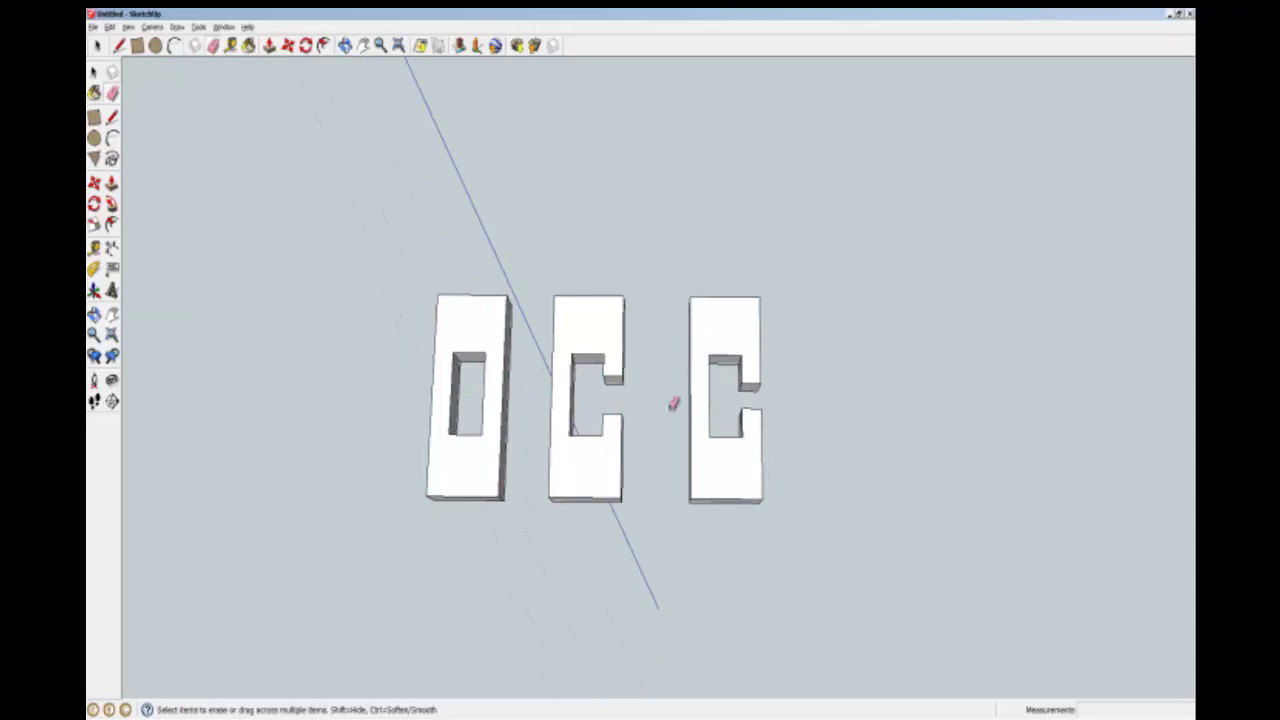